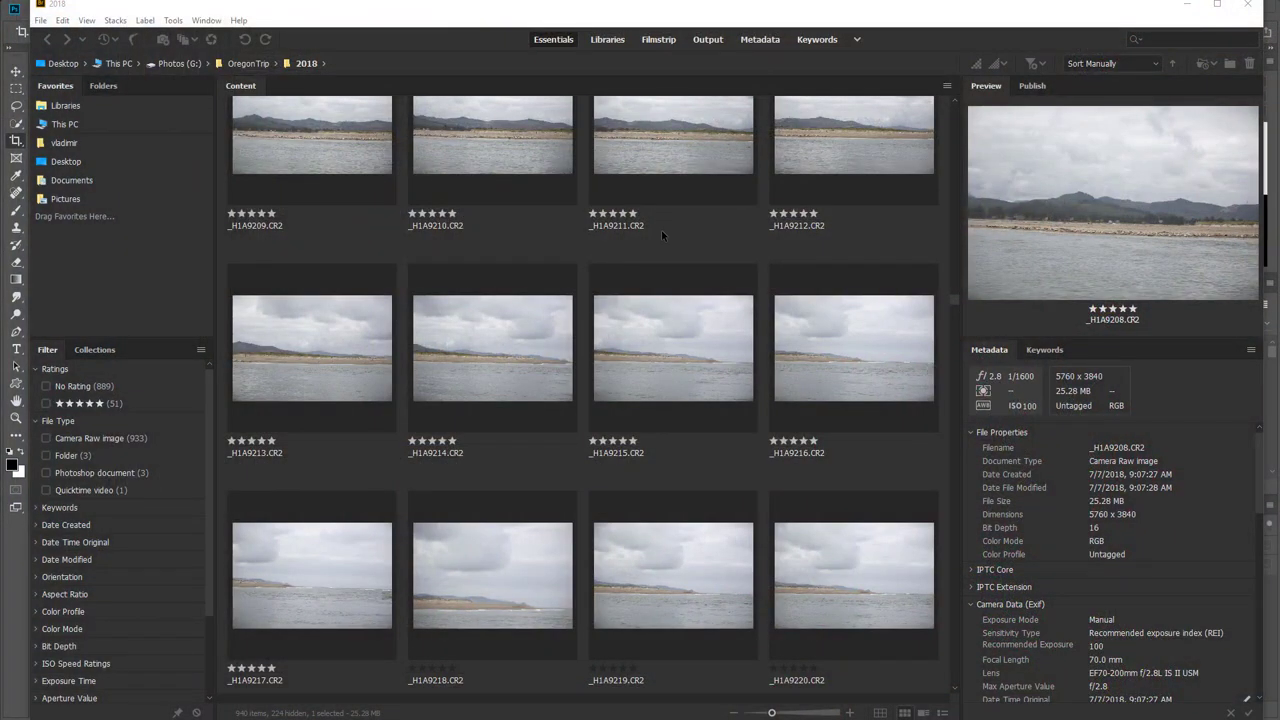
- Preview frames _H1A9211 and _H1A9206, checking the beach detail at 100% with the loupe
left_click(670, 175)
scroll(677, 297, "up", 5)
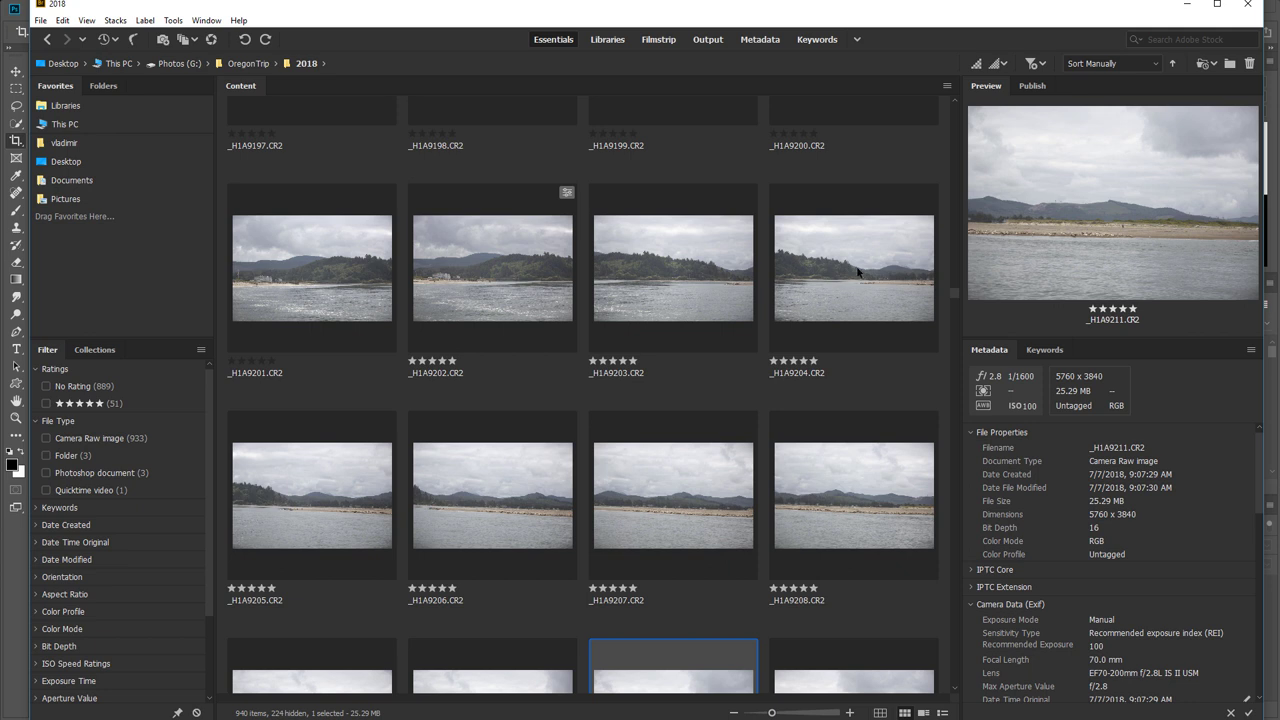
scroll(665, 314, "down", 2)
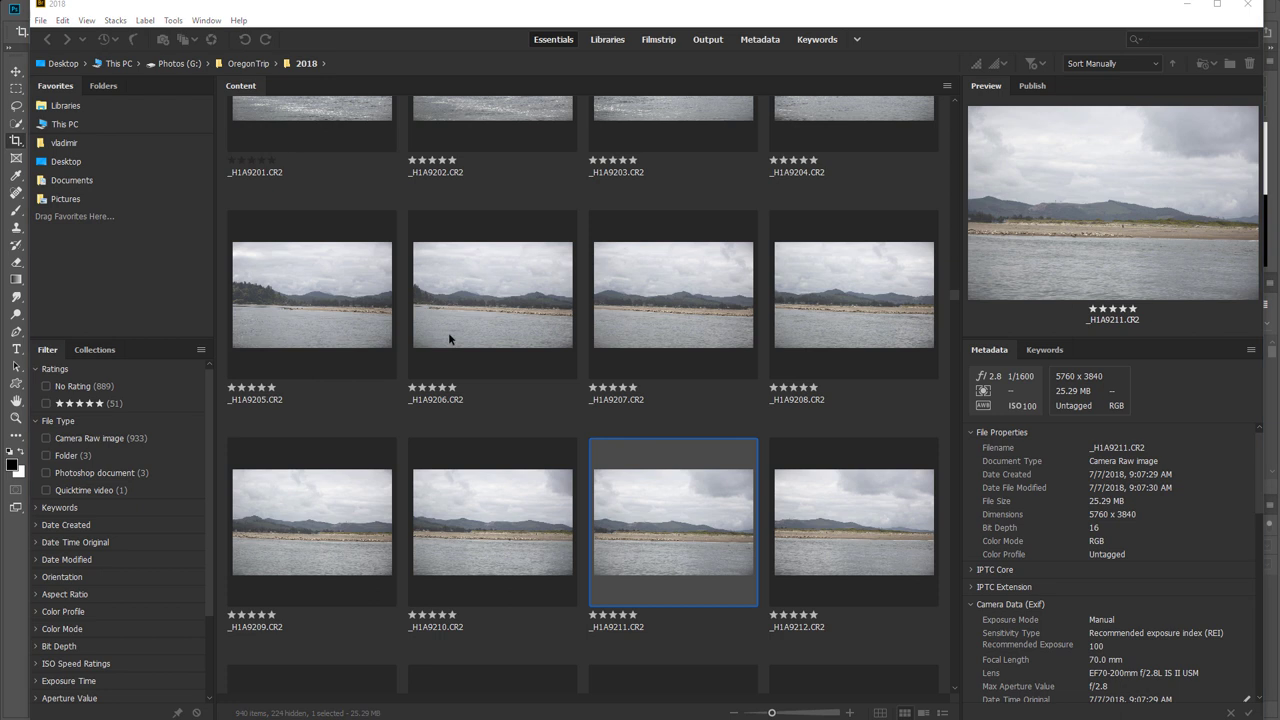
left_click(490, 279)
left_click(1168, 224)
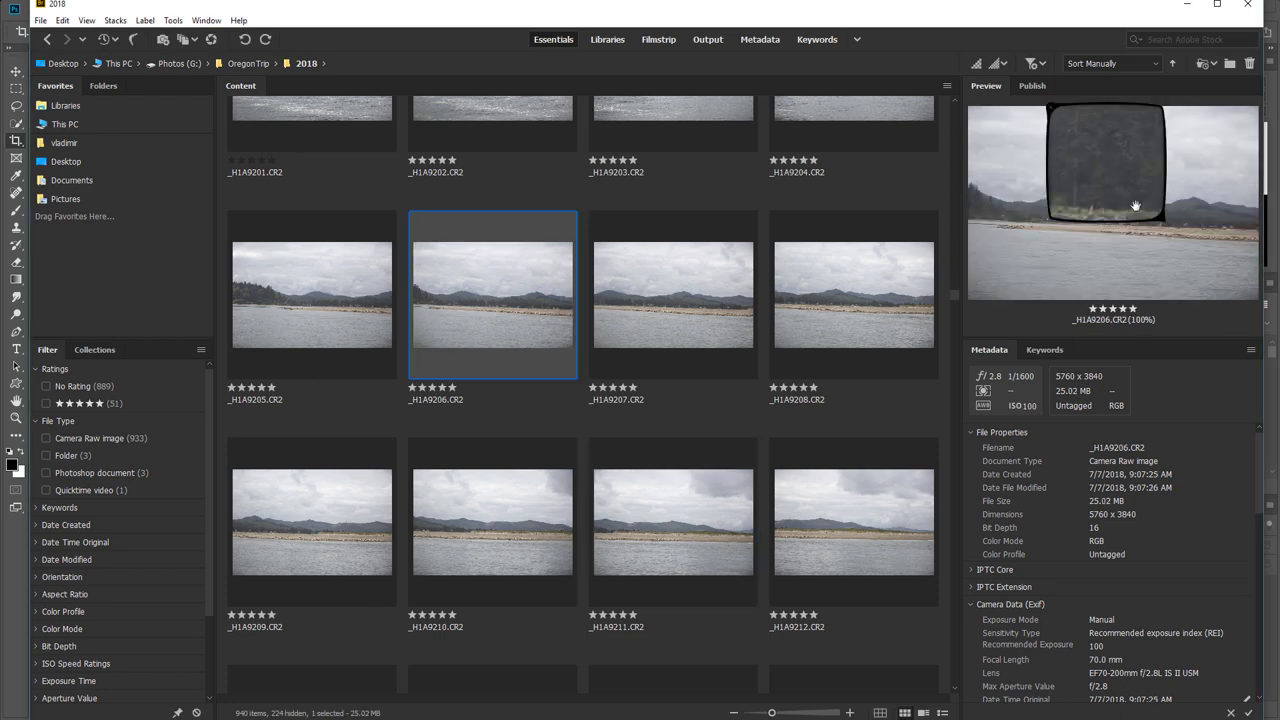
left_click(1132, 194)
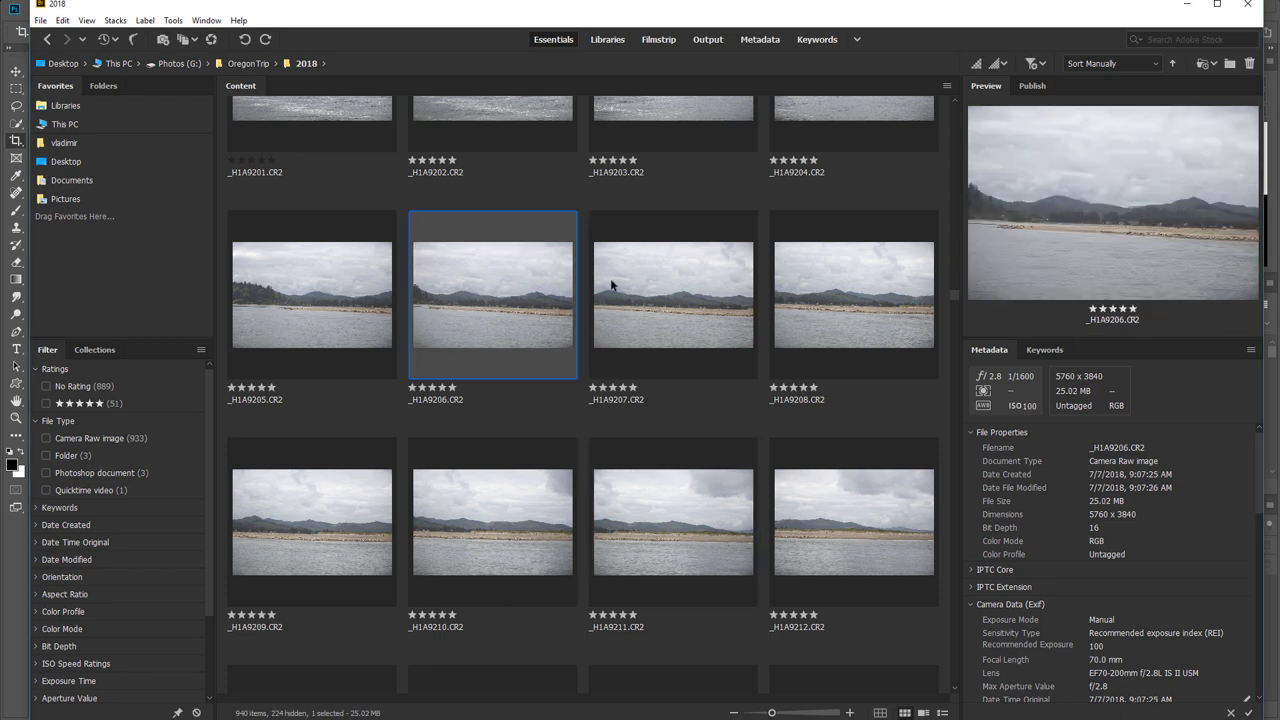
- Click through frames _H1A9210 to _H1A9215 to choose the panorama sequence
scroll(731, 376, "down", 2)
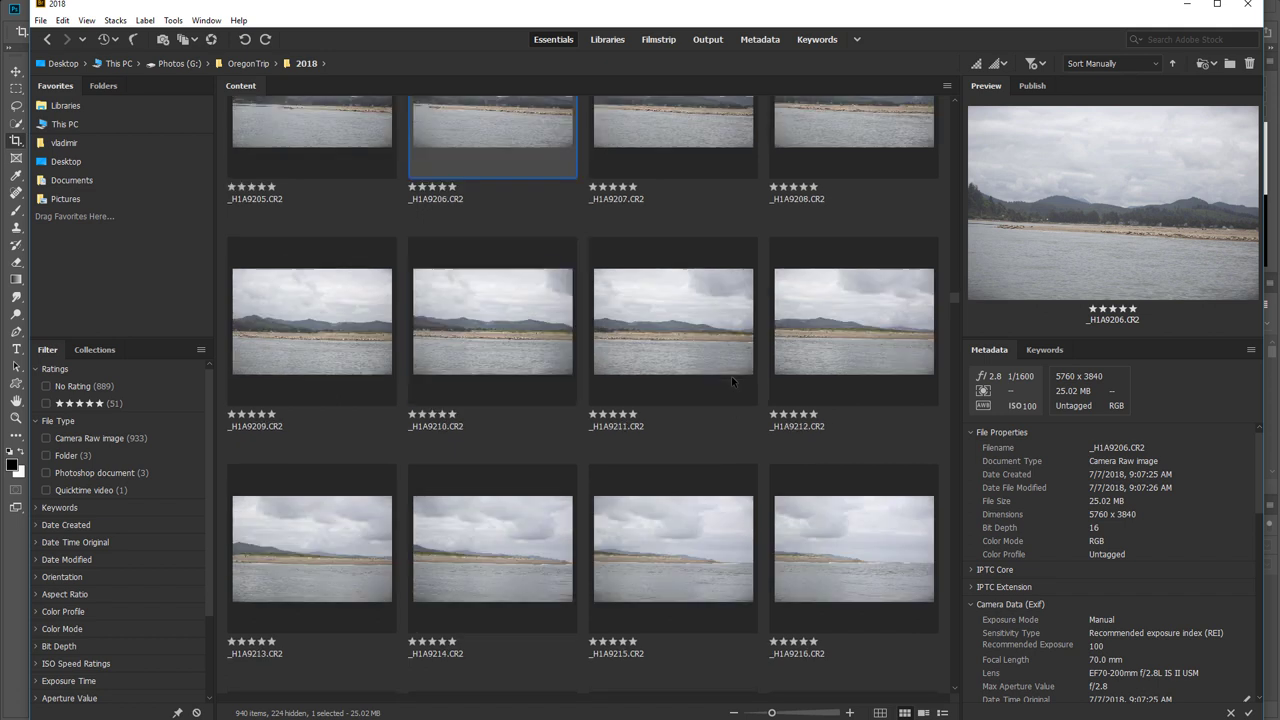
left_click(504, 331)
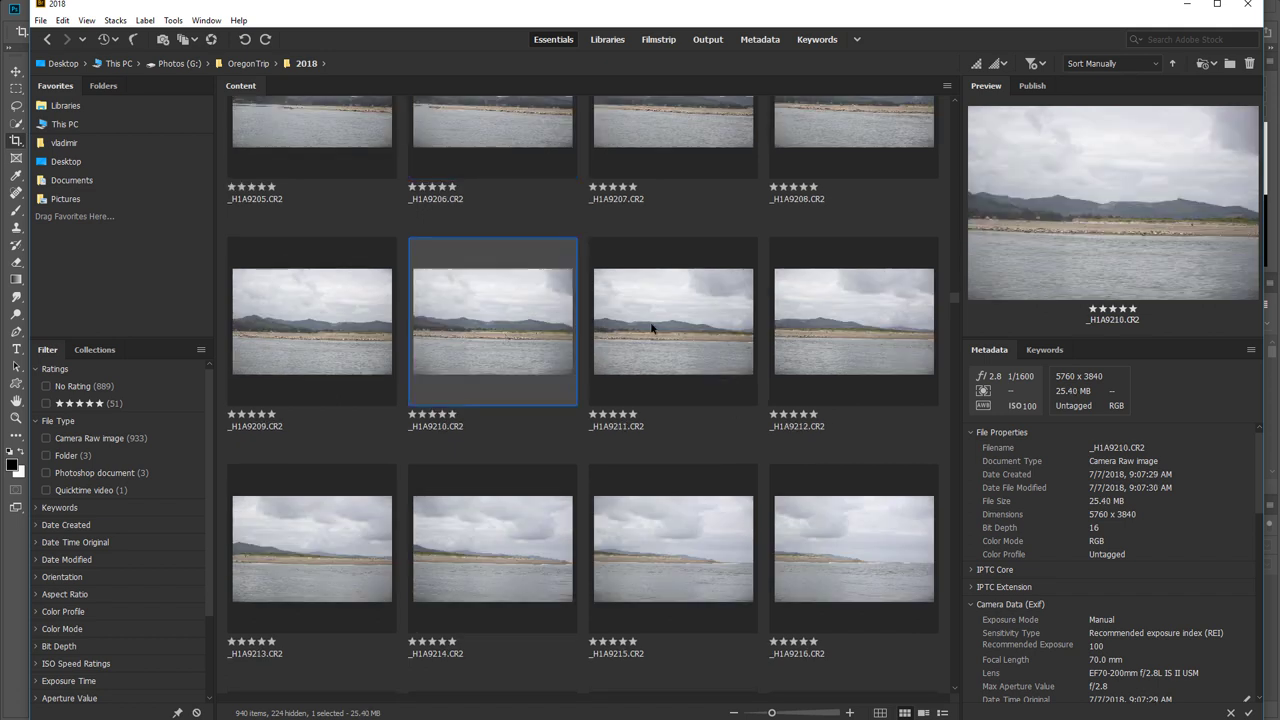
left_click(655, 328)
left_click(828, 316)
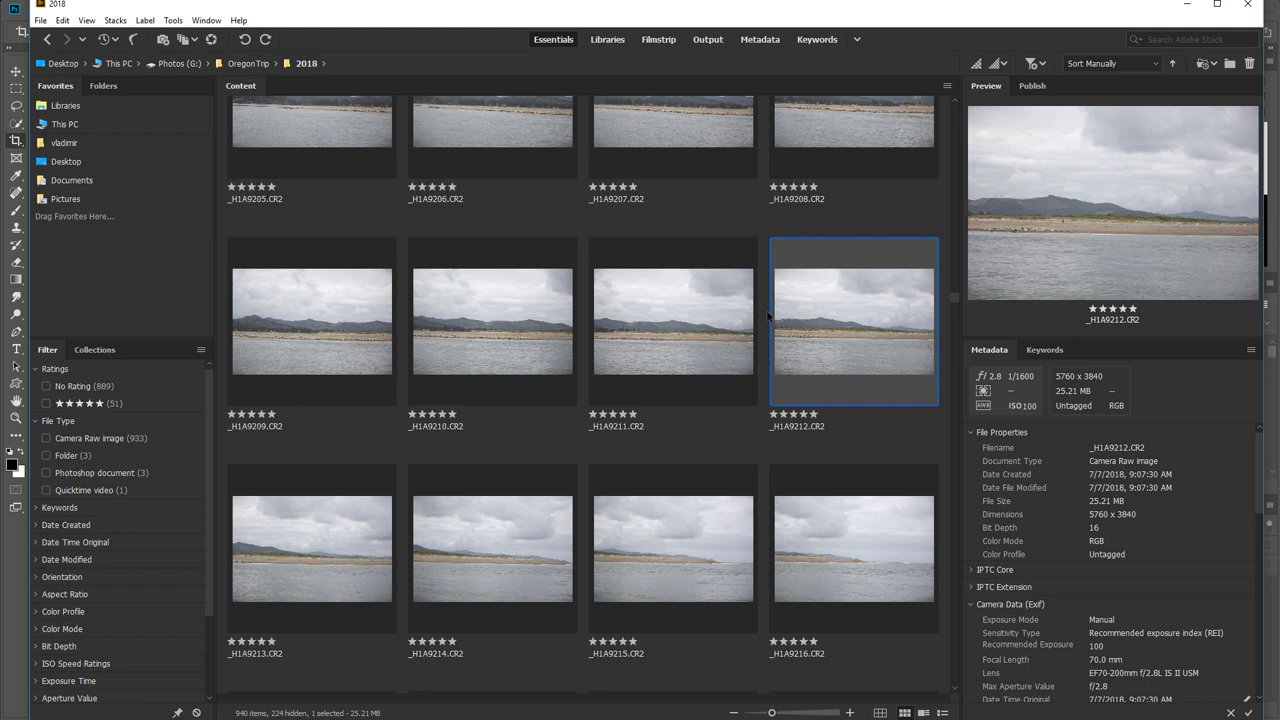
left_click(402, 542)
left_click(676, 536)
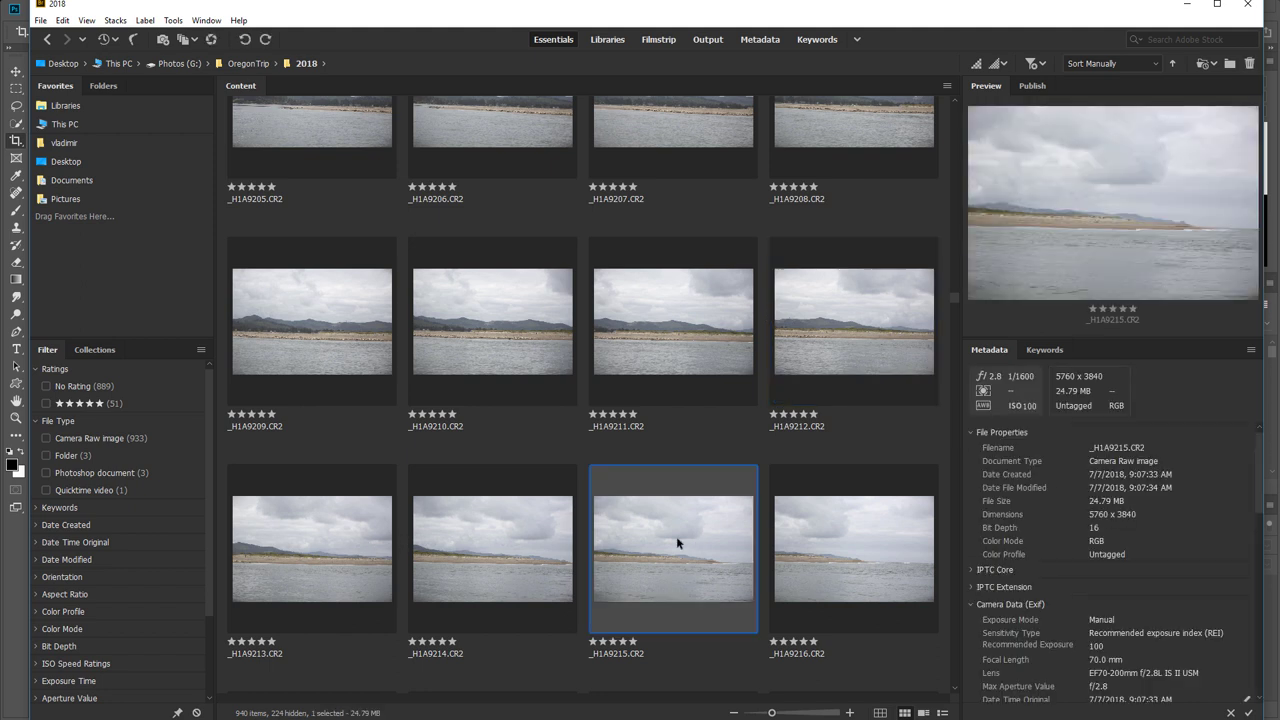
left_click(512, 551)
scroll(700, 420, "down", 1)
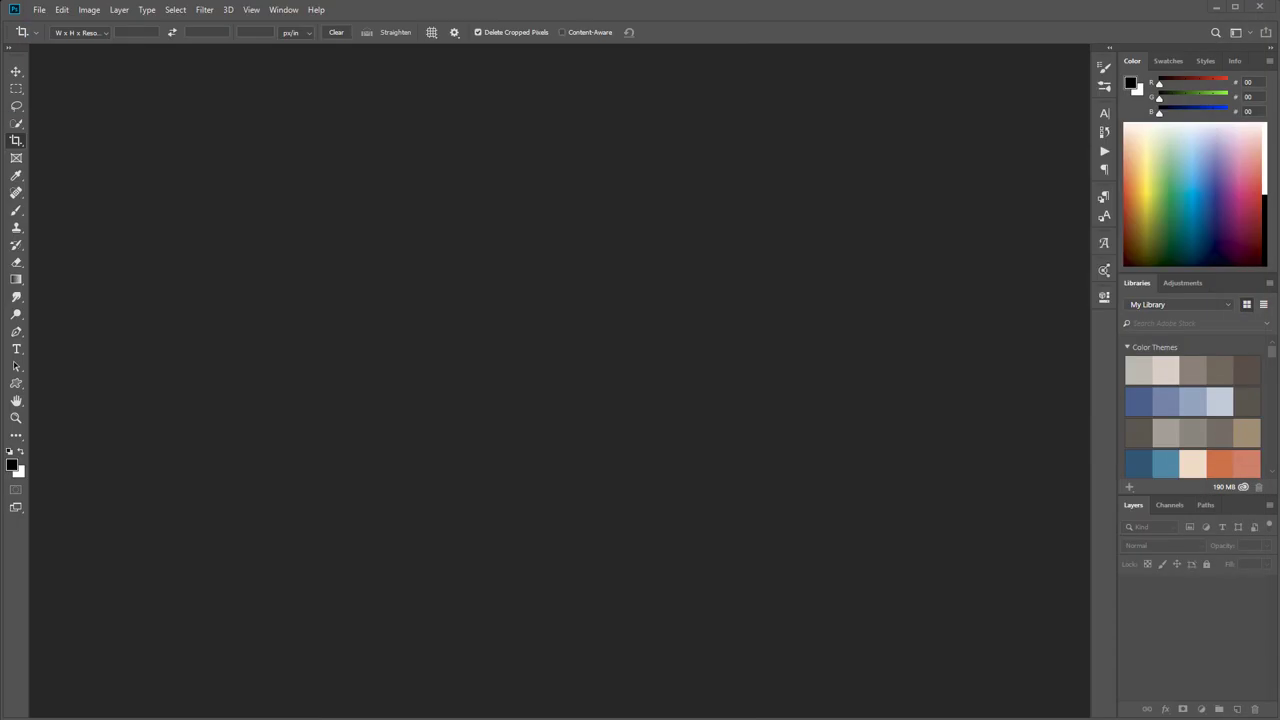
- Open Photomerge from File > Automate and enable Vignette Removal and Geometric Distortion Correction
left_click(39, 10)
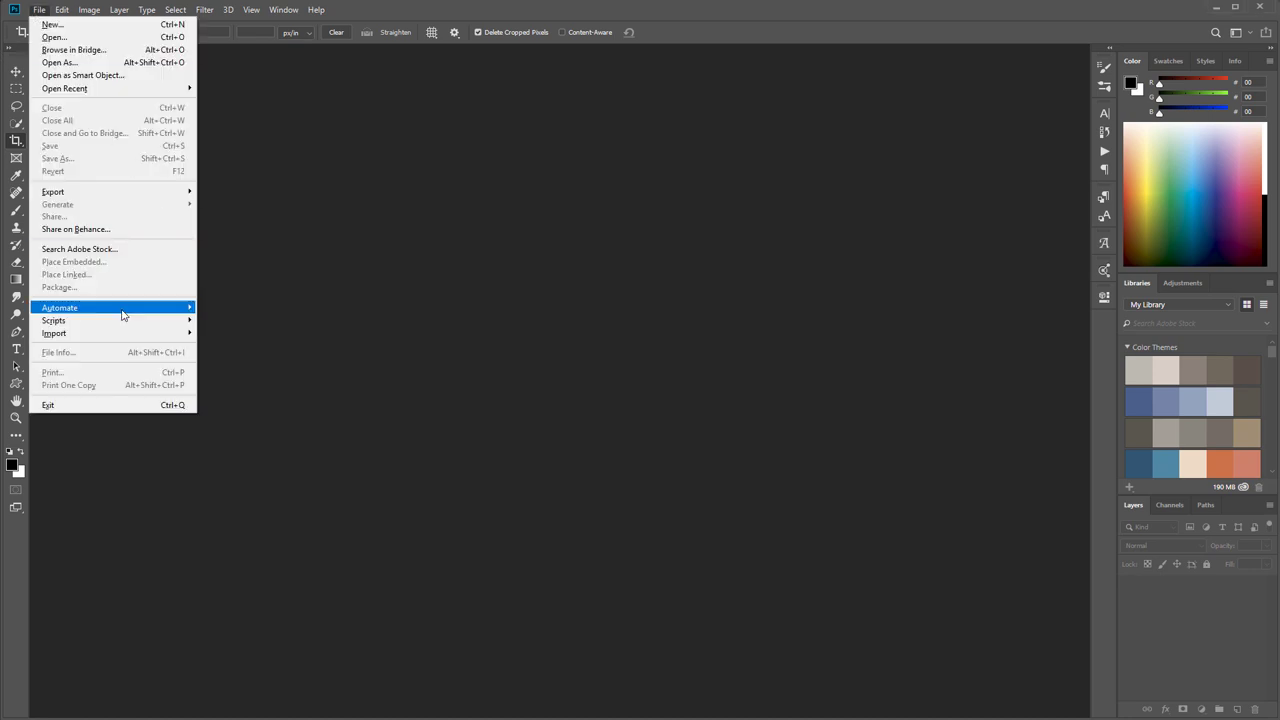
mouse_move(122, 315)
left_click(252, 443)
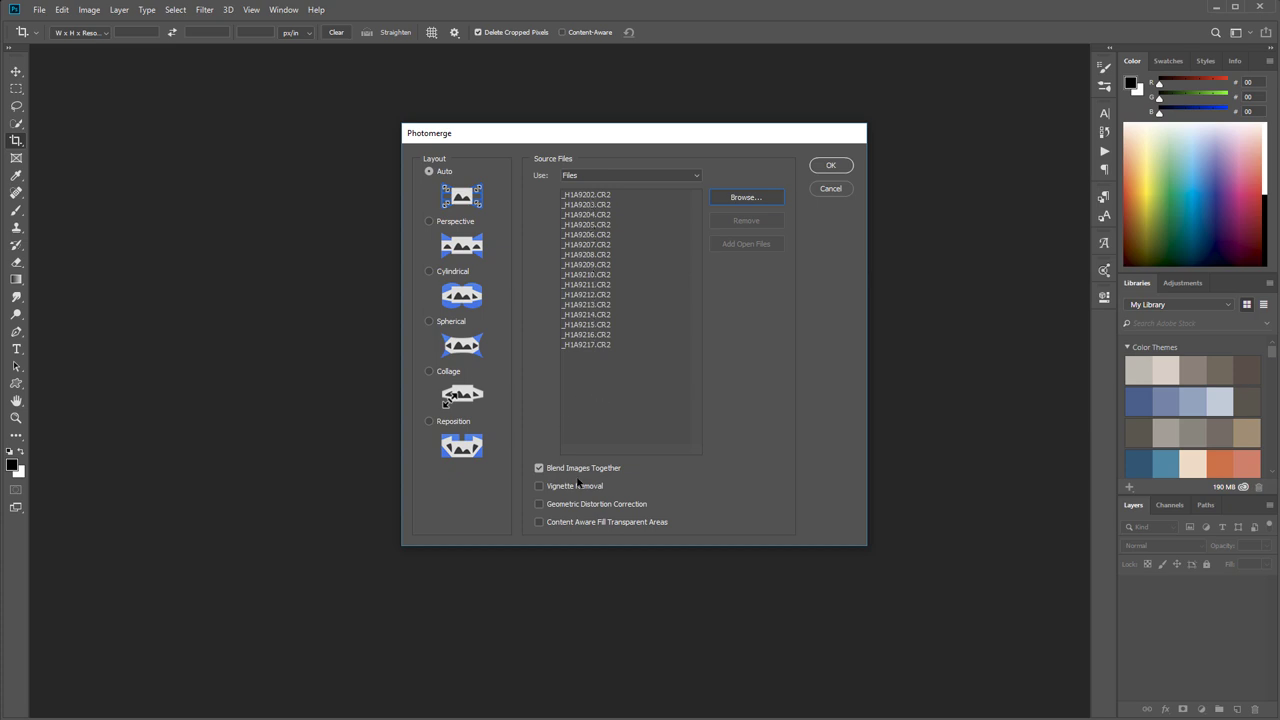
left_click(556, 487)
left_click(559, 507)
- Confirm the Photomerge so frames _H1A9202–_H1A9217 stitch into Untitled_Panorama1
left_click(829, 165)
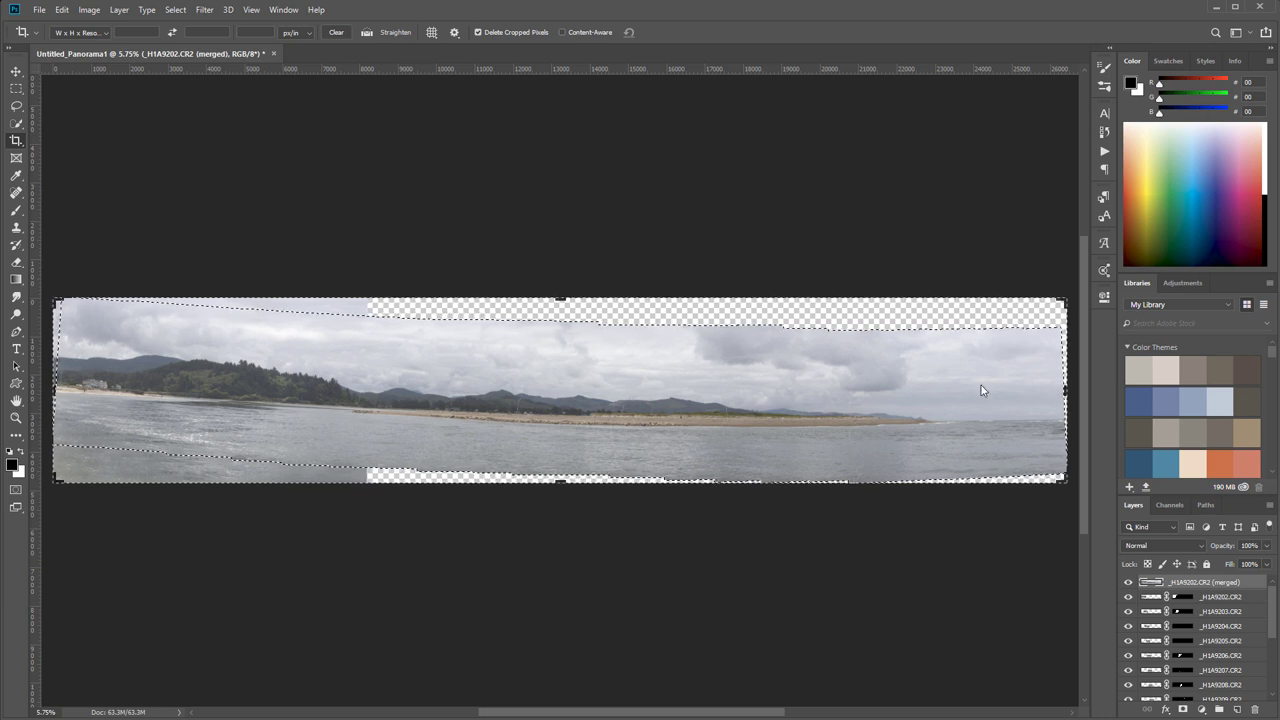
- With the Move tool, hide the merged panorama layer and layers _H1A9202 through _H1A9205
left_click(17, 73)
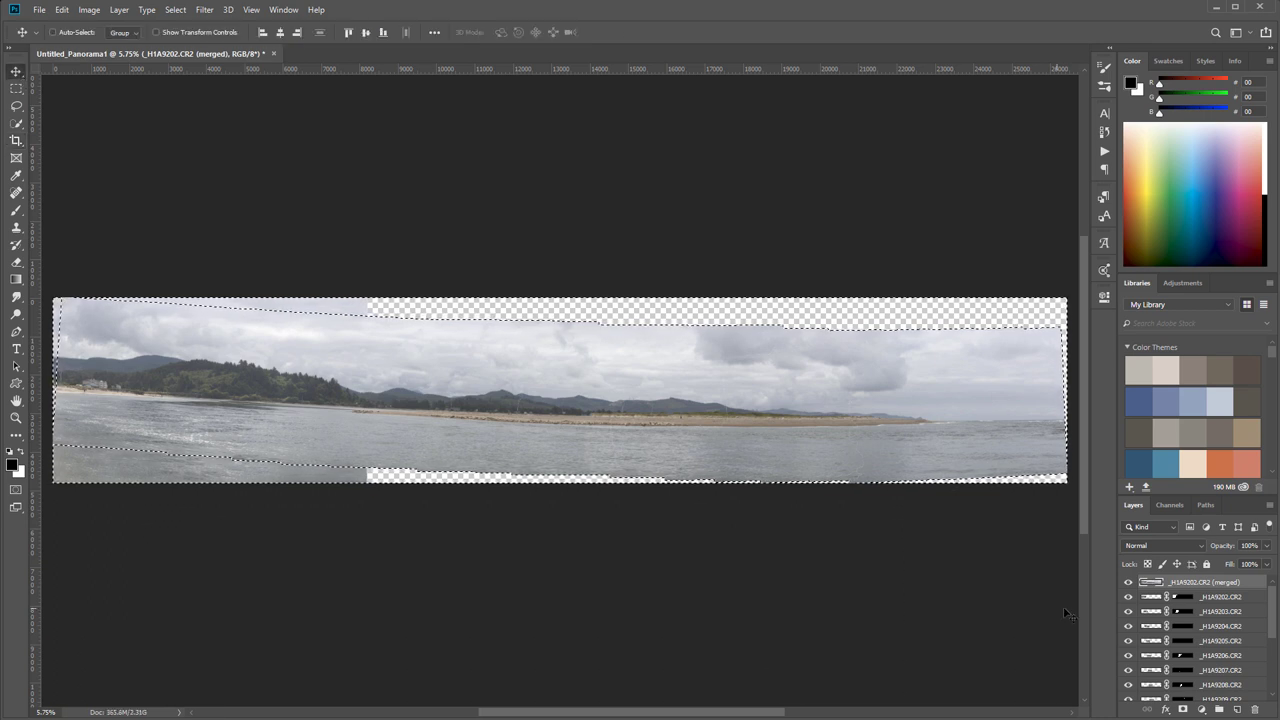
left_click(1128, 582)
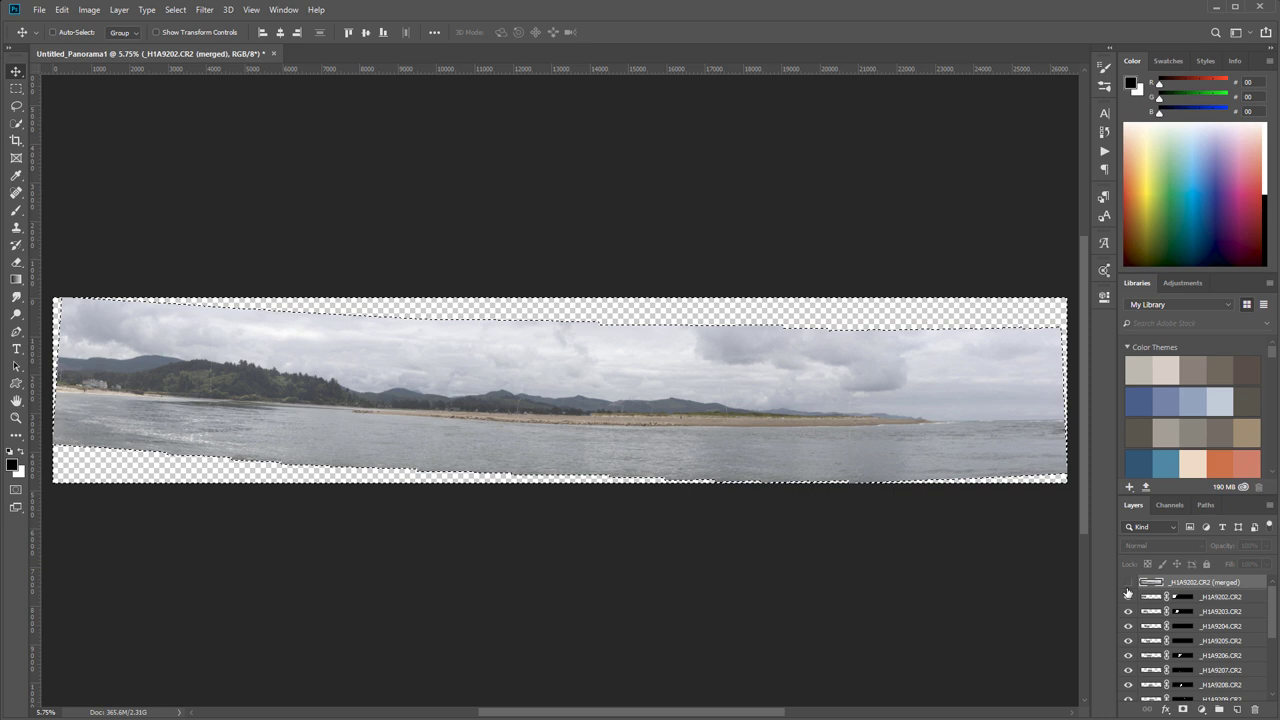
left_click(1128, 582)
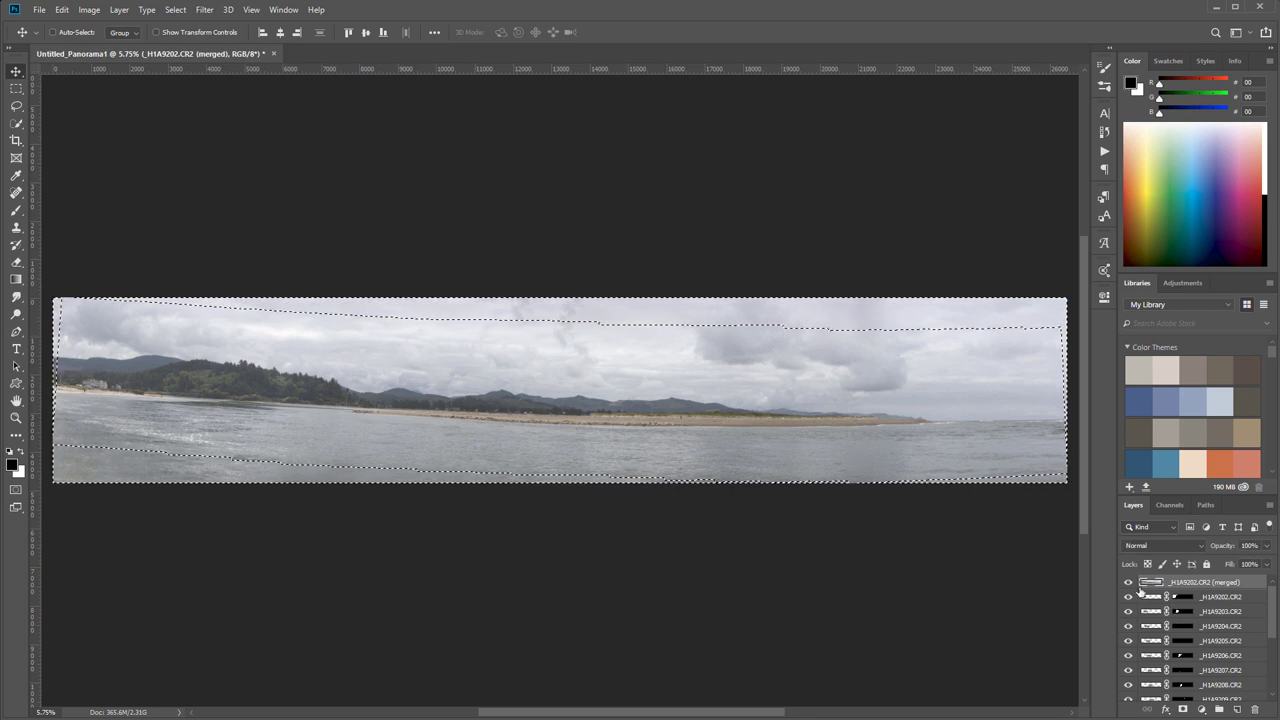
left_click(1128, 582)
scroll(1150, 622, "down", 2)
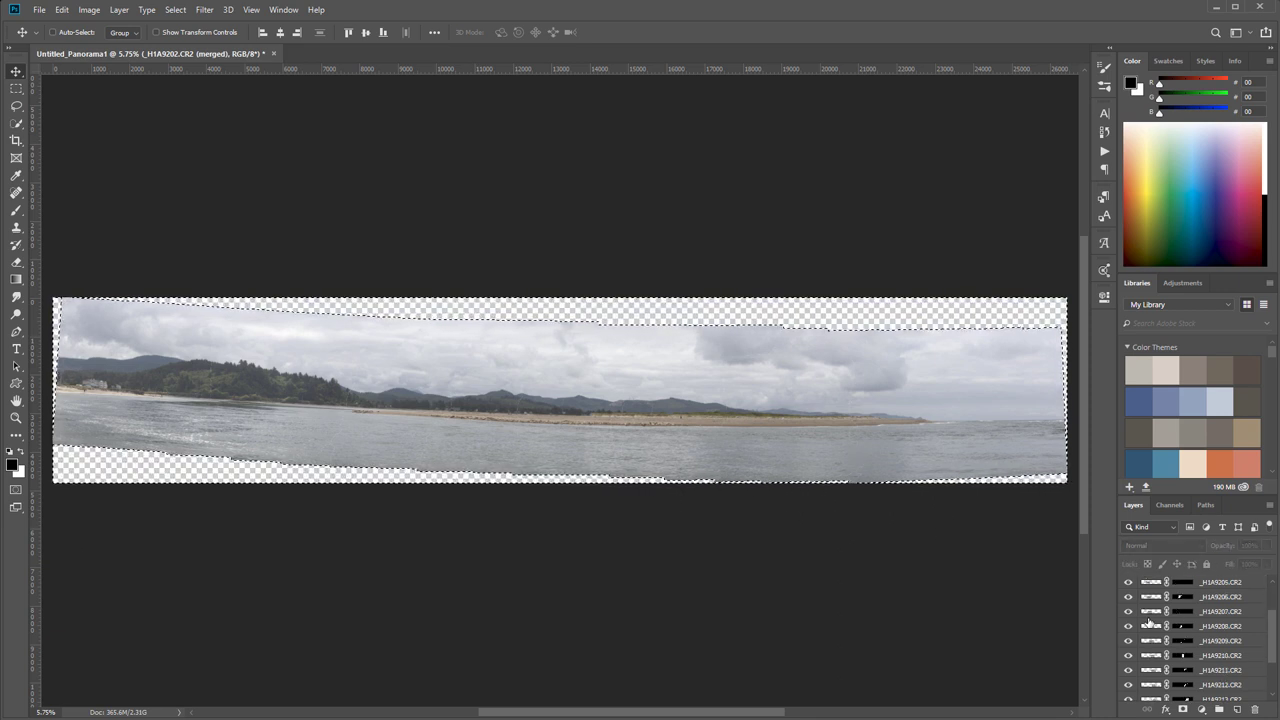
scroll(1135, 605, "up", 2)
left_click_drag(1128, 600, 1130, 644)
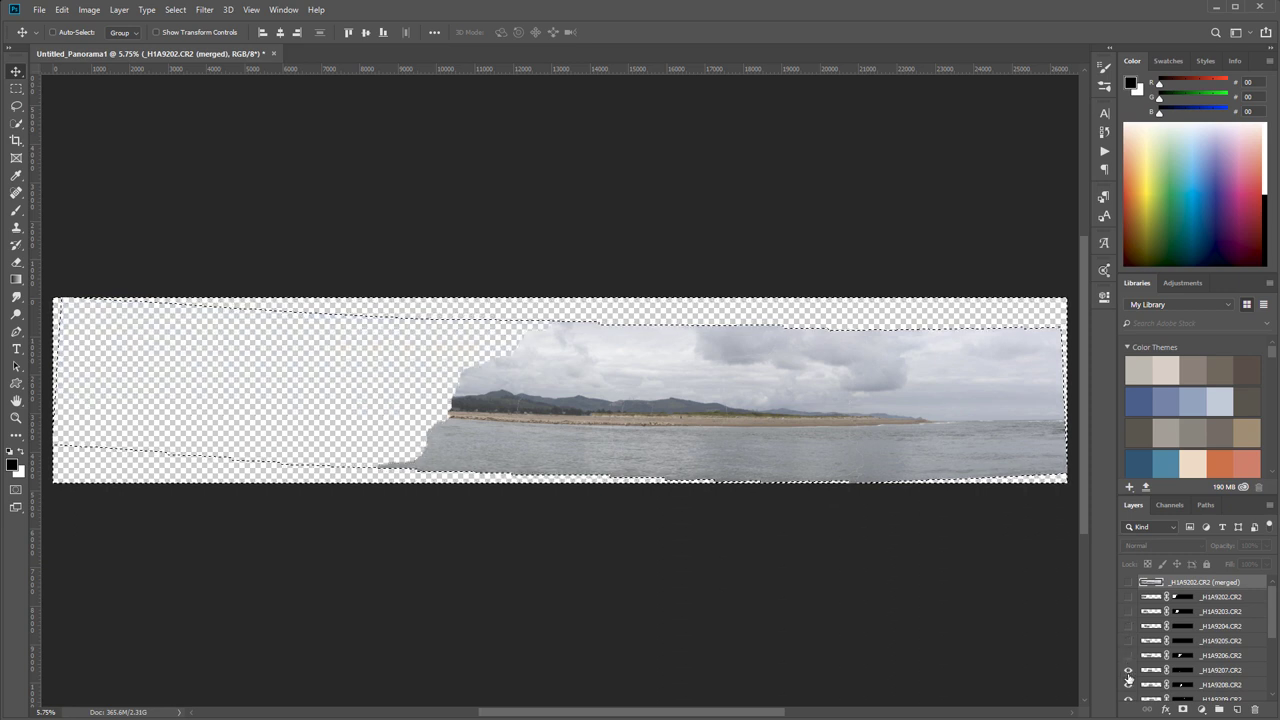
- Hide the remaining frame layers through _H1A9216 so only _H1A9217 stays visible
left_click(1128, 670)
scroll(1128, 670, "down", 1)
left_click(1128, 670)
scroll(1128, 670, "down", 1)
left_click(1128, 670)
scroll(1128, 670, "down", 1)
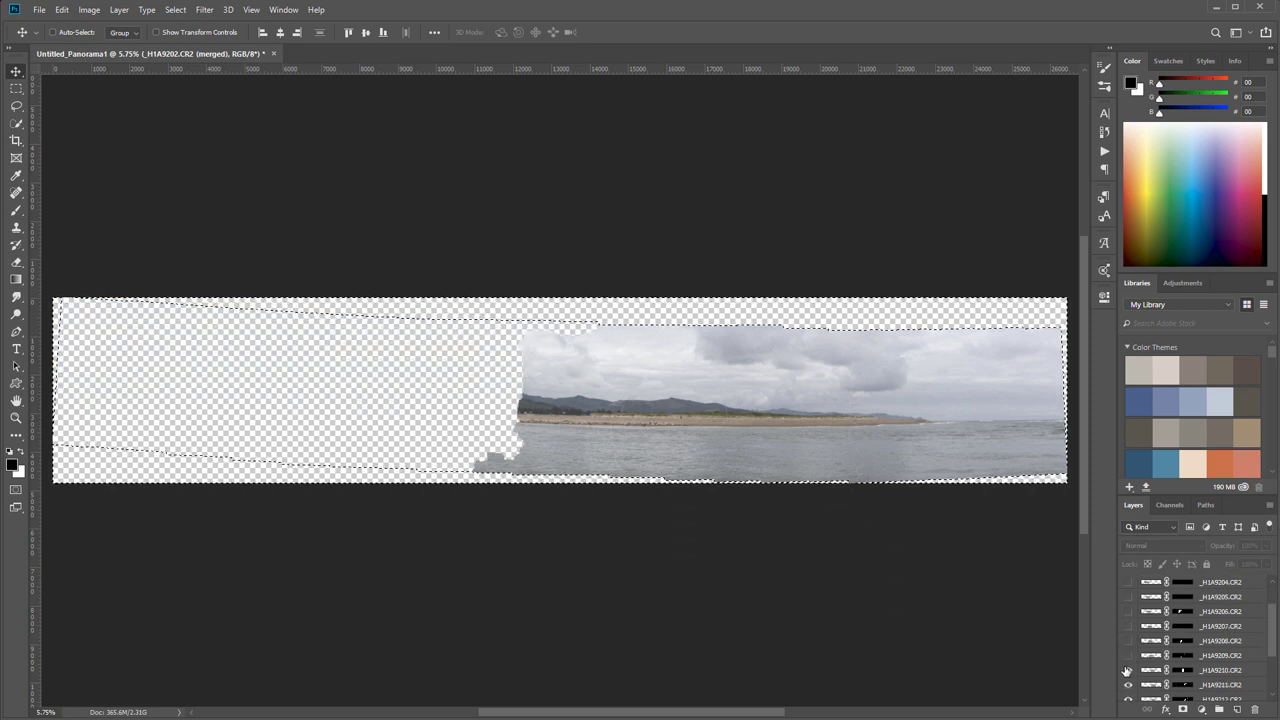
left_click(1128, 670)
key("m")
left_click(121, 133)
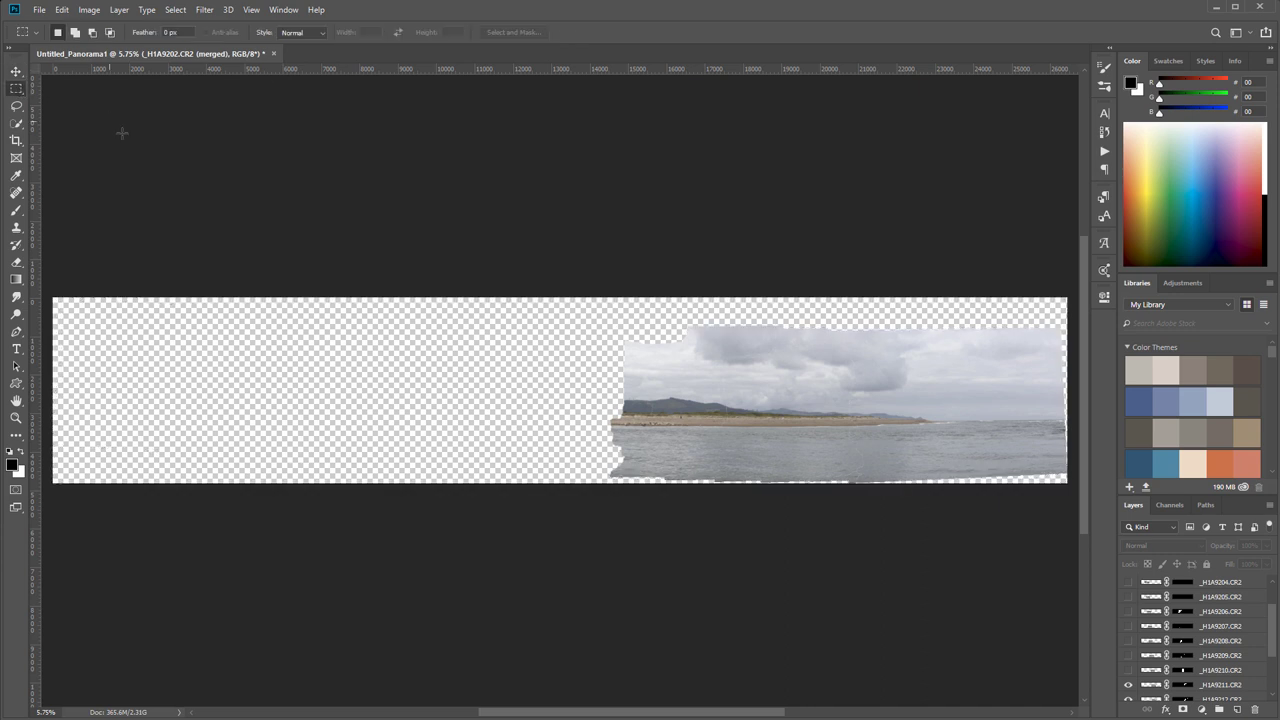
left_click(1128, 685)
scroll(1128, 685, "down", 1)
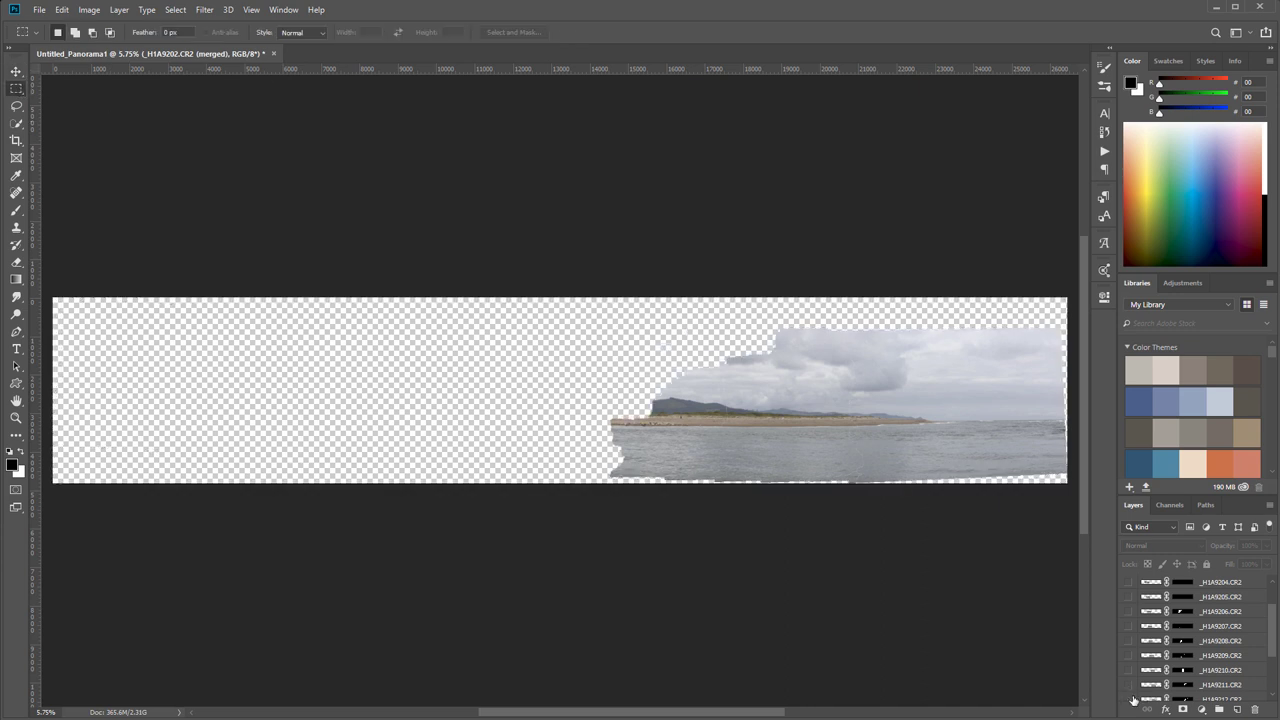
left_click(1128, 685)
scroll(1128, 685, "down", 2)
scroll(1143, 645, "down", 1)
left_click_drag(1128, 649, 1128, 680)
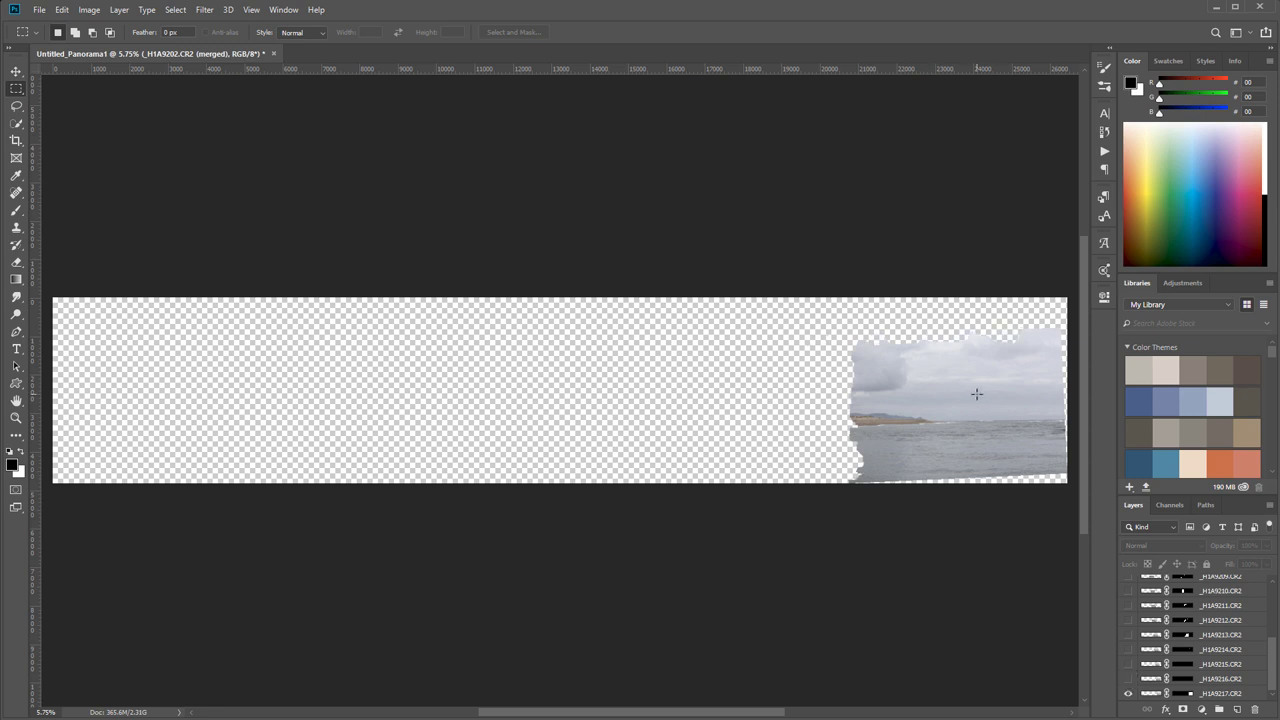
- Pan to the panorama's right end and toggle the _H1A9217 layer mask to inspect it
scroll(1018, 454, "up", 3)
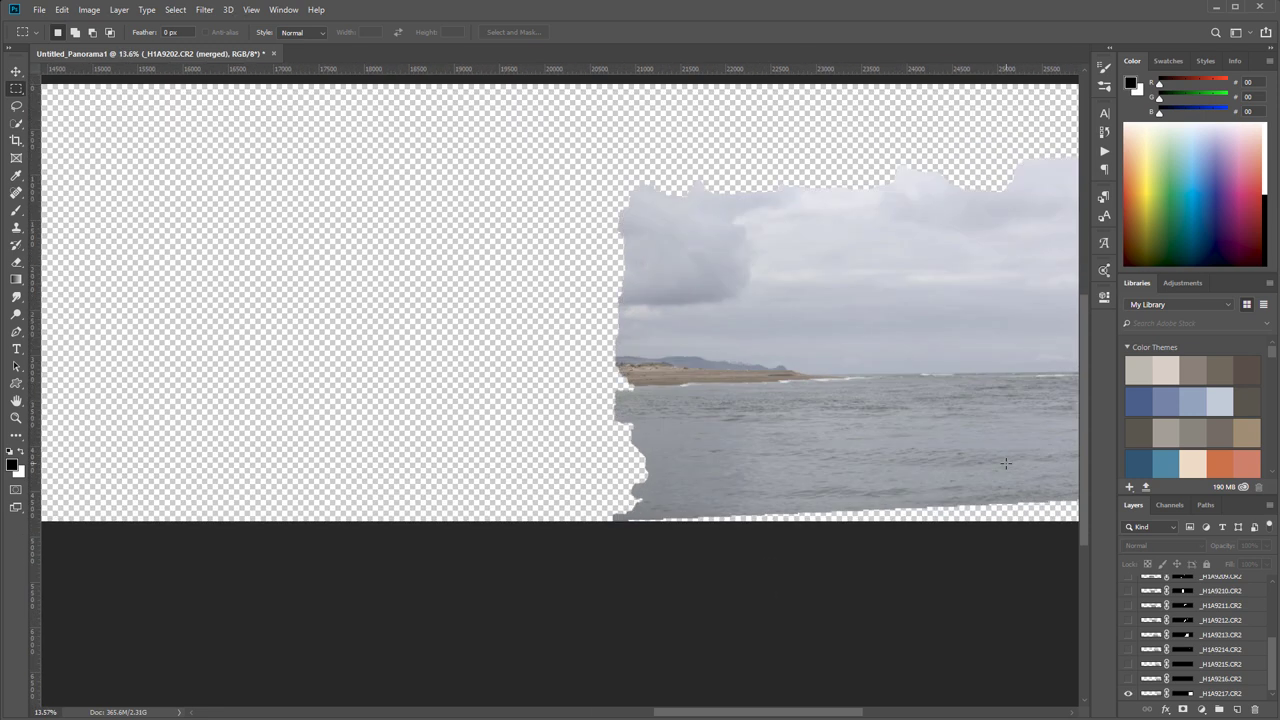
left_click_drag(963, 344, 714, 354)
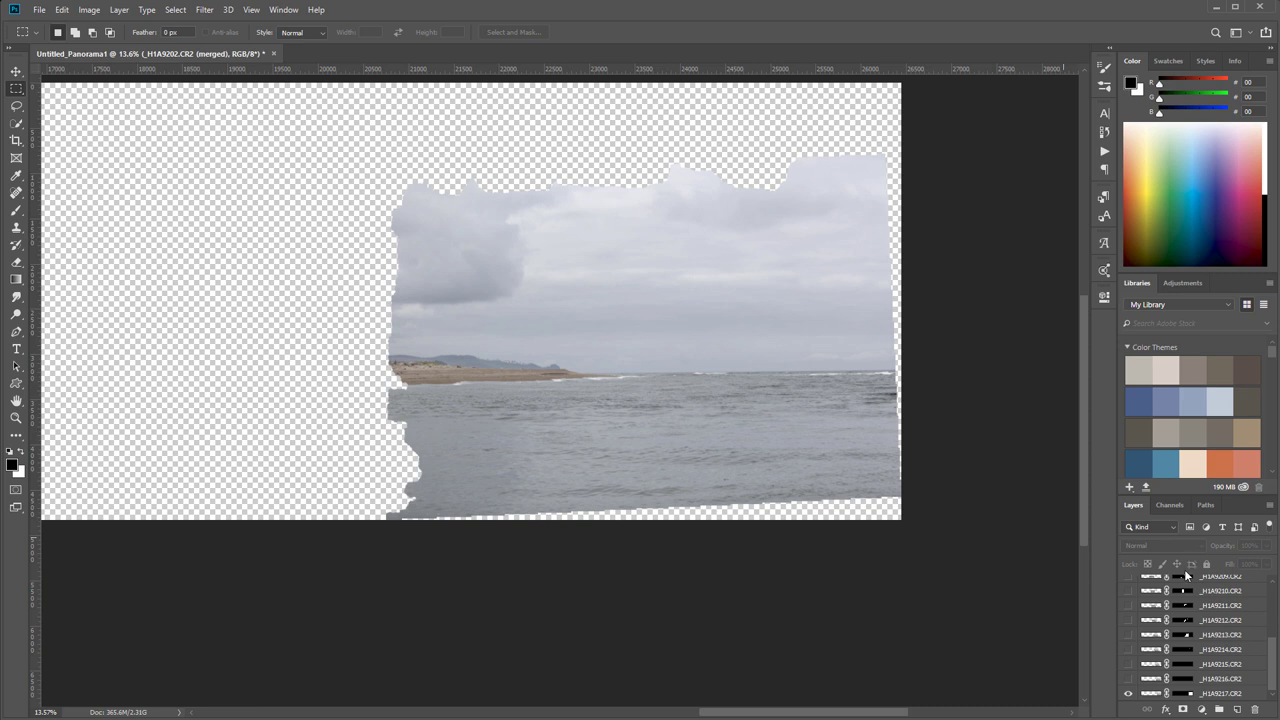
left_click(1186, 695, "alt")
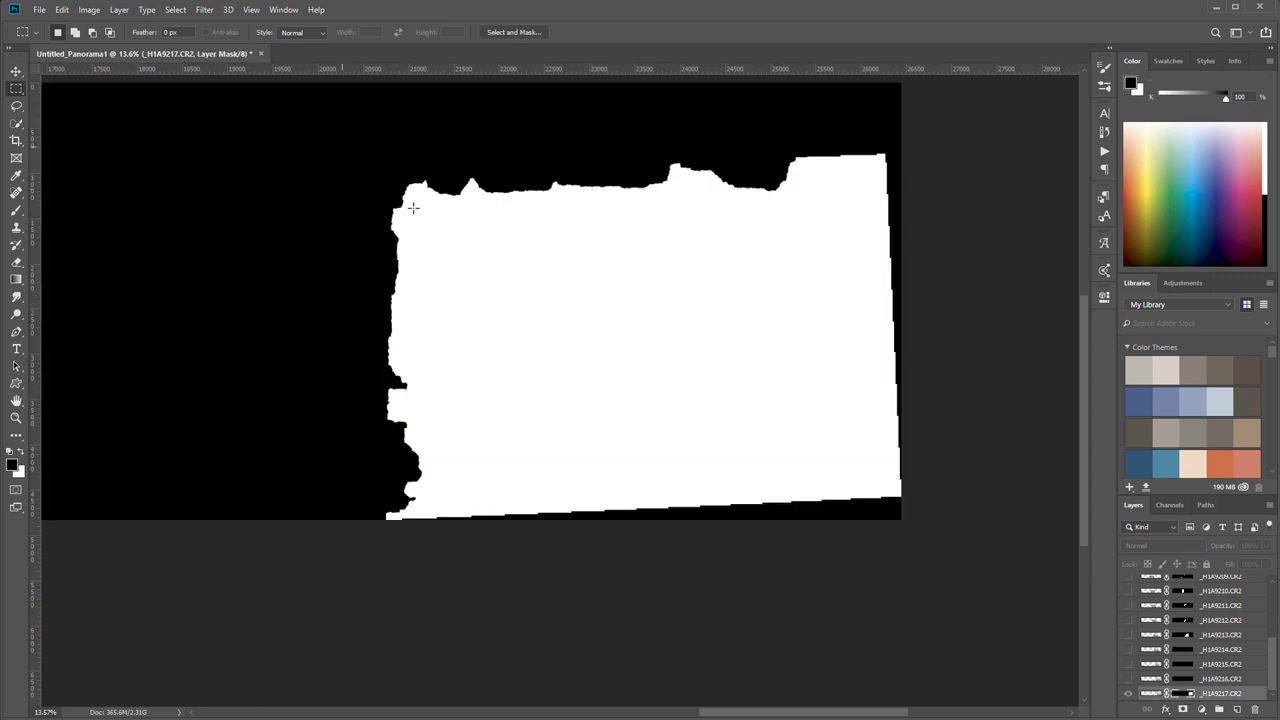
left_click(1183, 696)
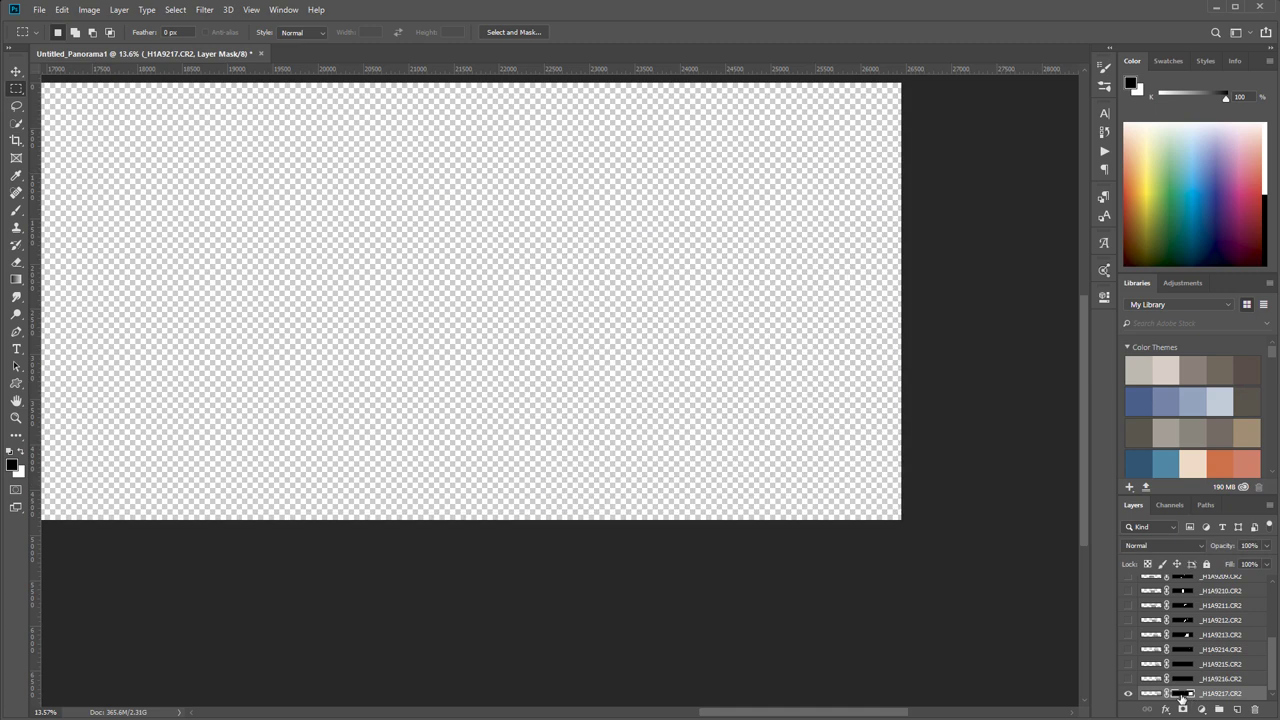
left_click(1181, 694, "shift")
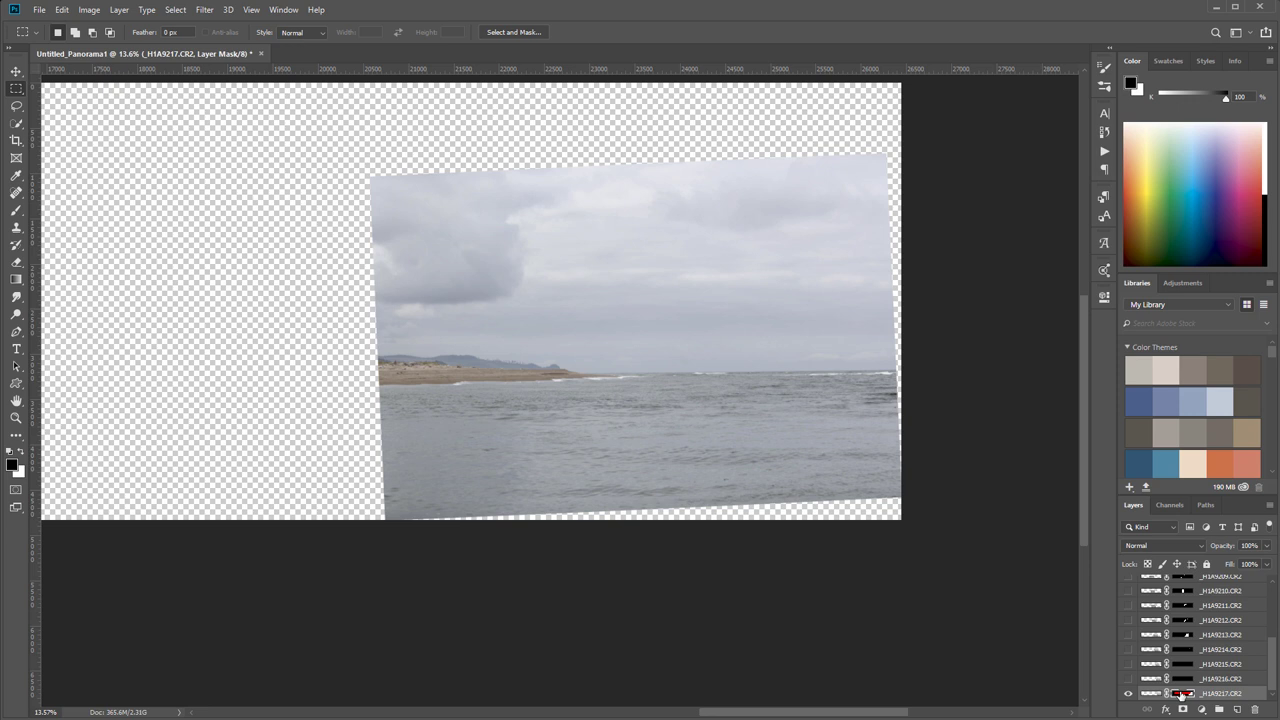
left_click(1182, 695, "shift")
left_click(1182, 694, "shift")
left_click(1182, 694, "shift")
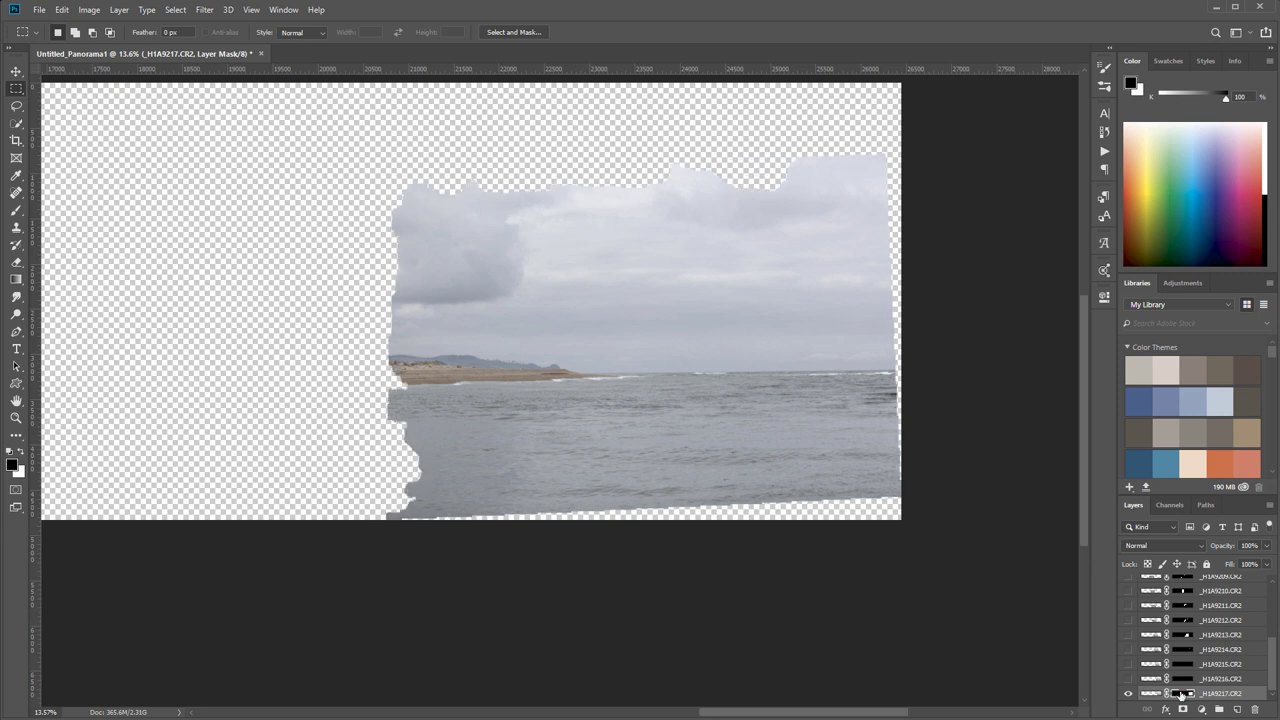
- Compare layers _H1A9216 and _H1A9217 by toggling their visibility, leaving both visible
left_click(1129, 679)
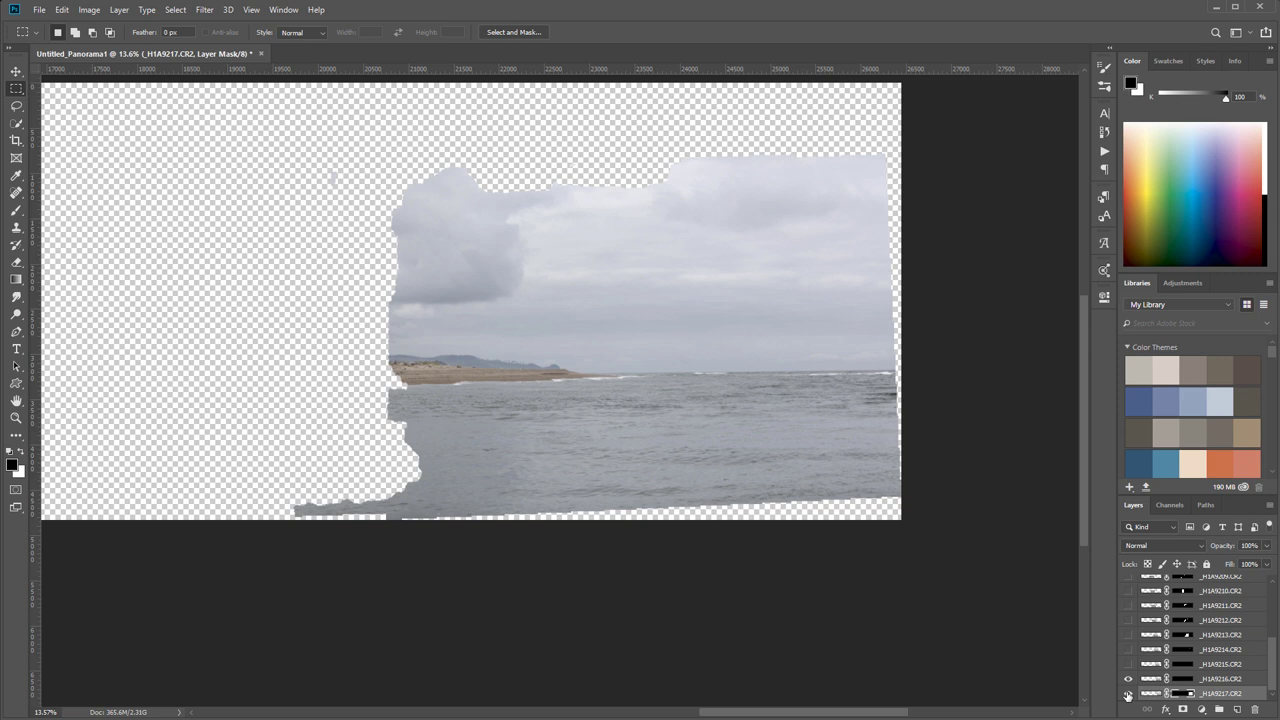
left_click(1128, 693)
left_click(1128, 680)
left_click(1128, 680)
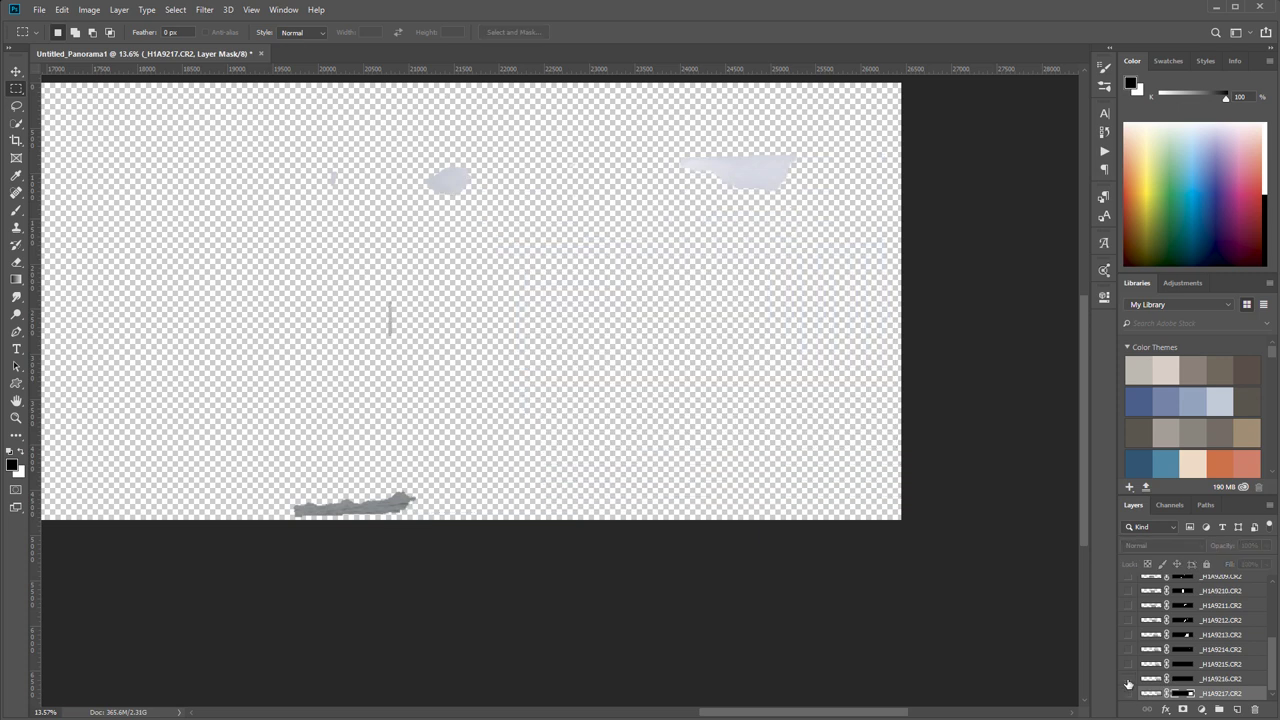
left_click(1128, 680)
left_click(1128, 680)
left_click(1128, 693)
- Turn layers _H1A9215 through _H1A9210 back on
left_click(1128, 664)
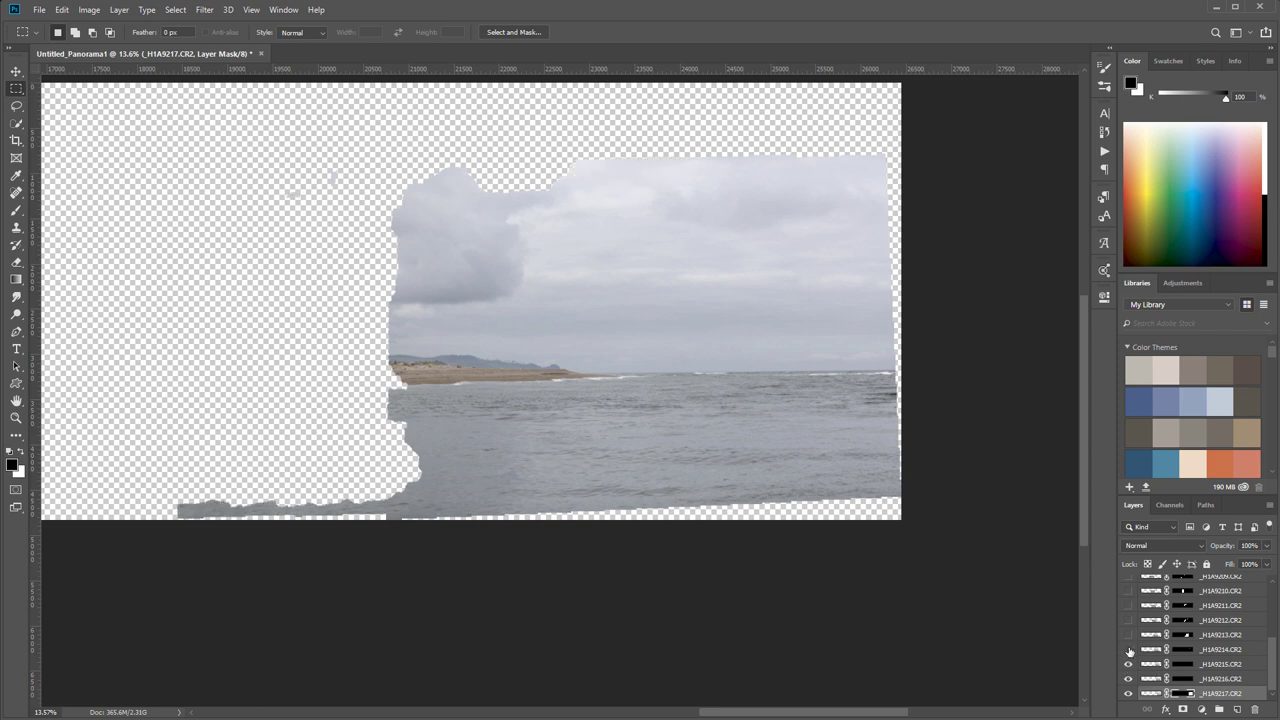
left_click(1128, 649)
left_click(1128, 635)
left_click(1128, 620)
left_click(1128, 605)
left_click(1128, 591)
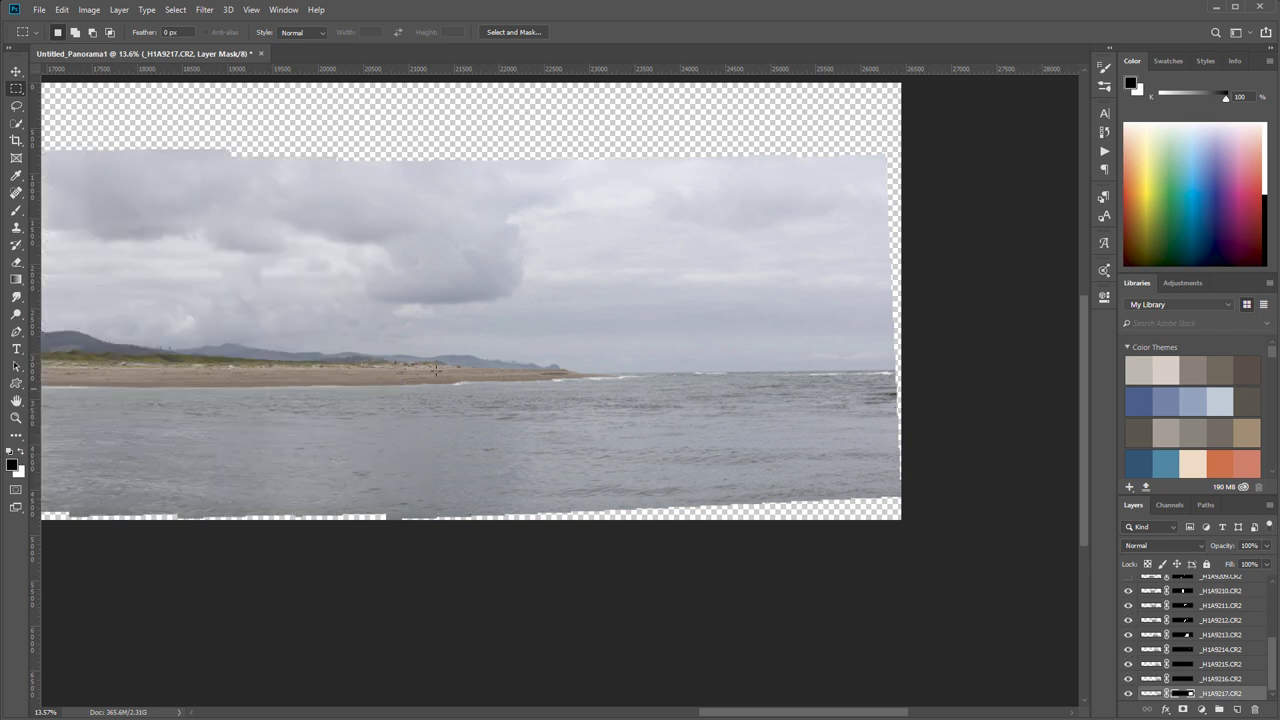
scroll(731, 406, "down", 3)
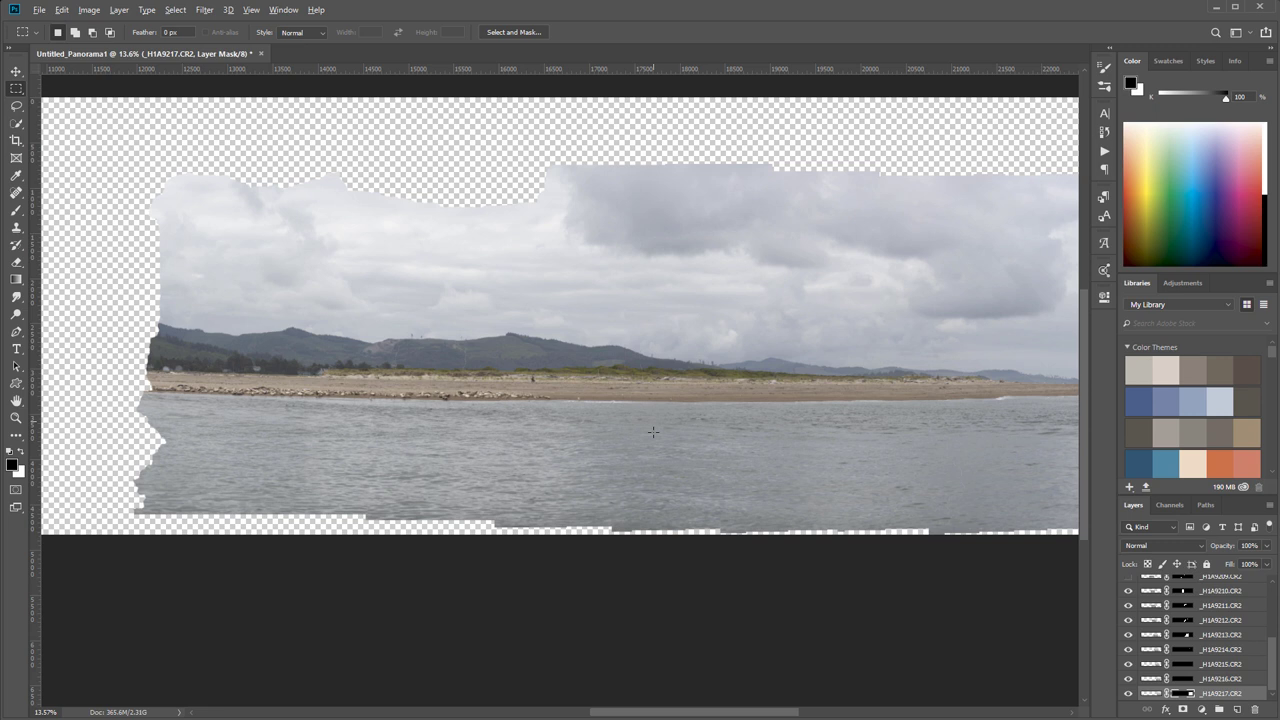
scroll(652, 432, "down", 4)
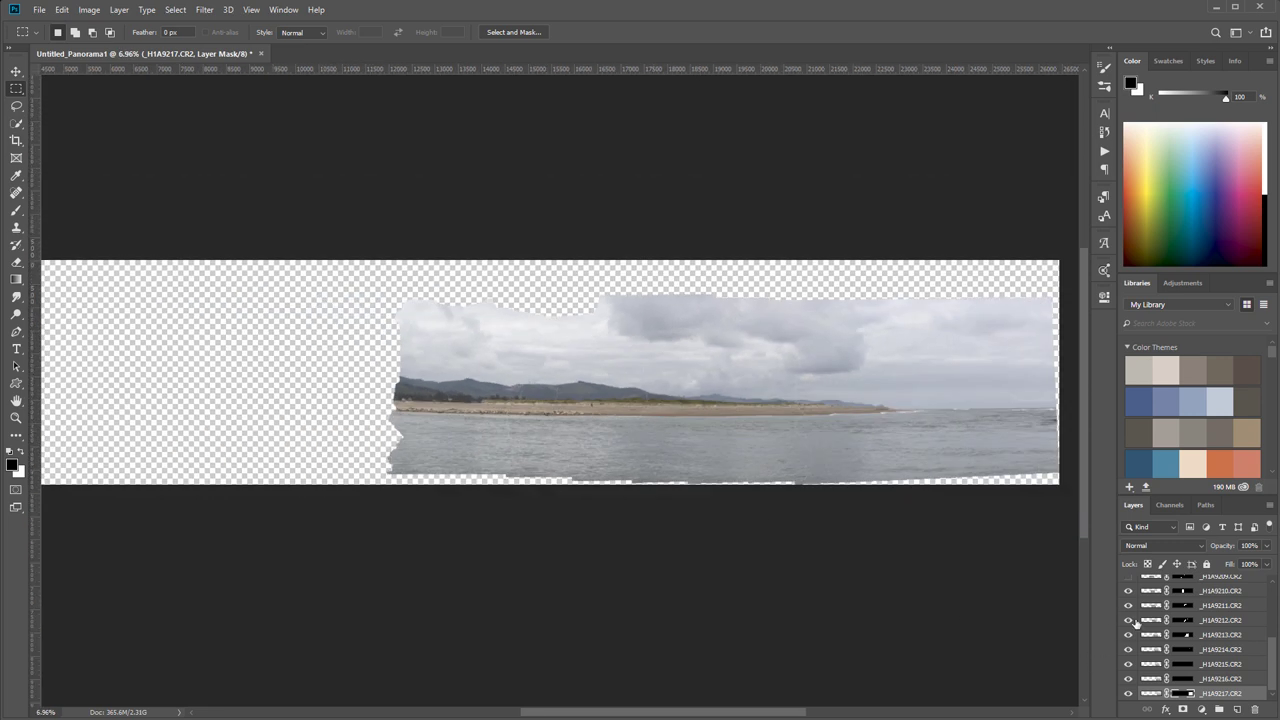
scroll(1135, 622, "up", 2)
- Turn the remaining layers down to _H1A9202 back on and view the panorama's left edge
left_click(1128, 605)
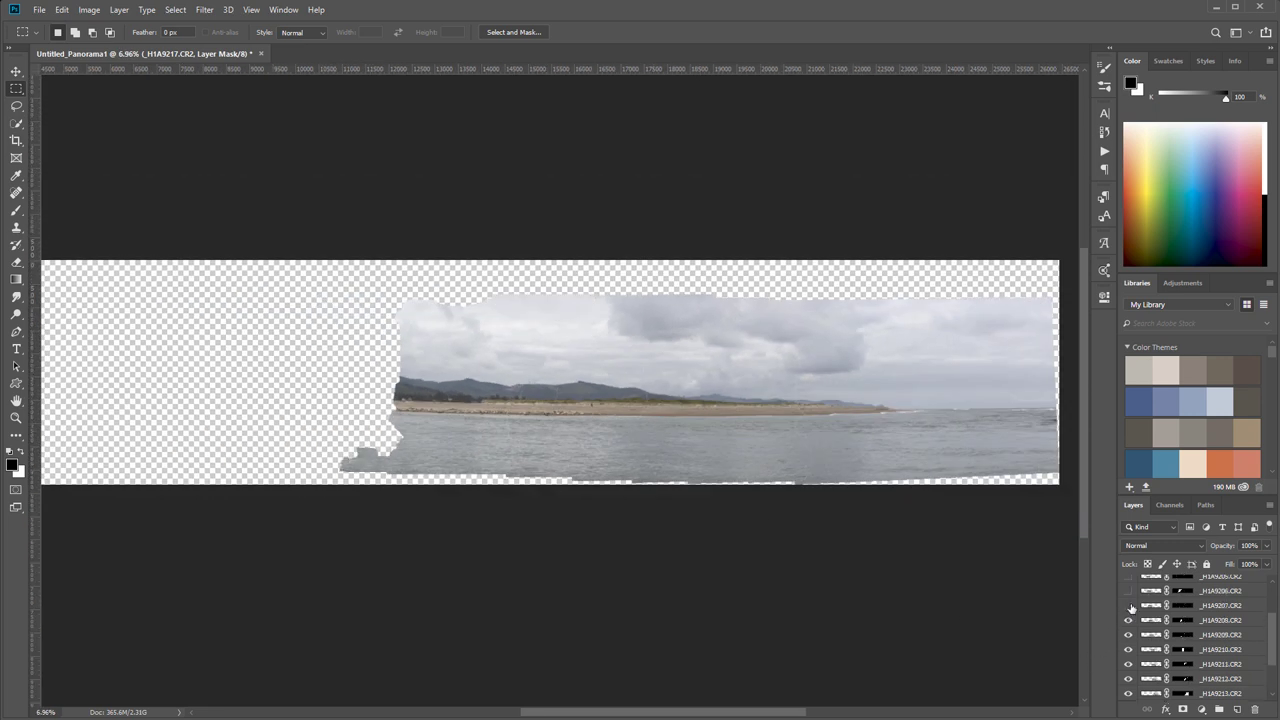
left_click(1128, 605)
left_click(1128, 590)
left_click(1128, 576)
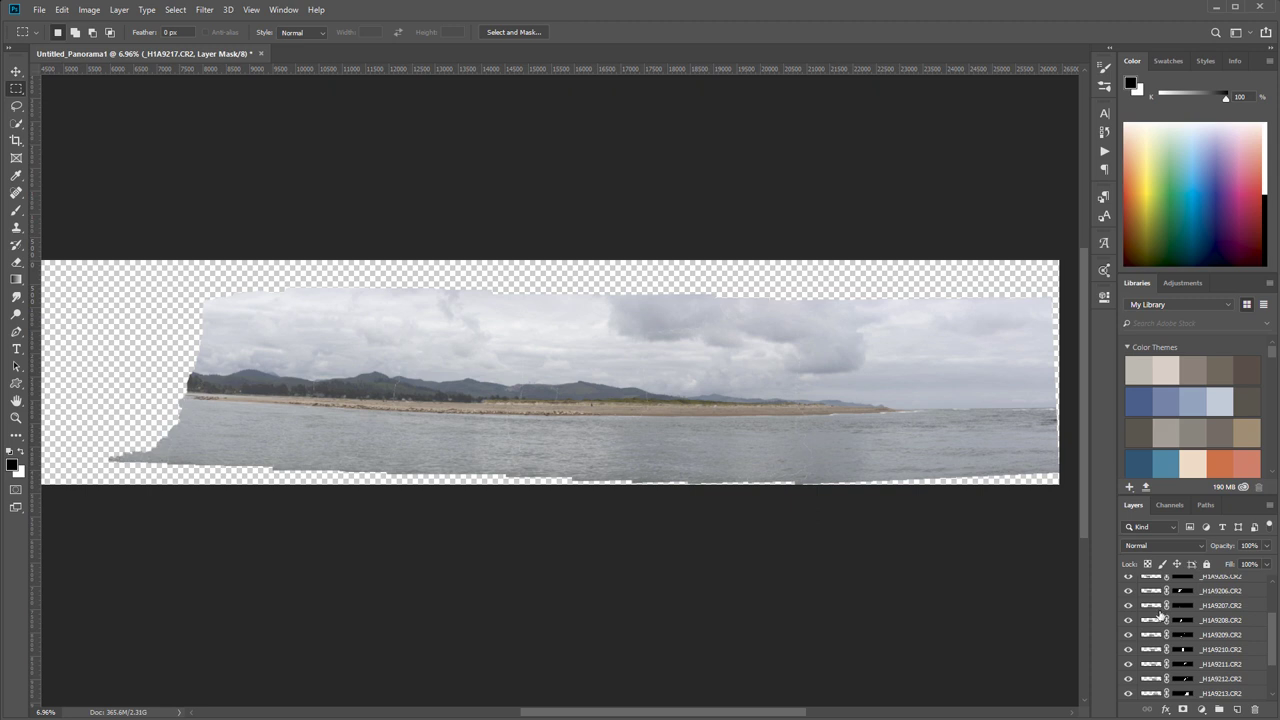
scroll(1183, 628, "up", 2)
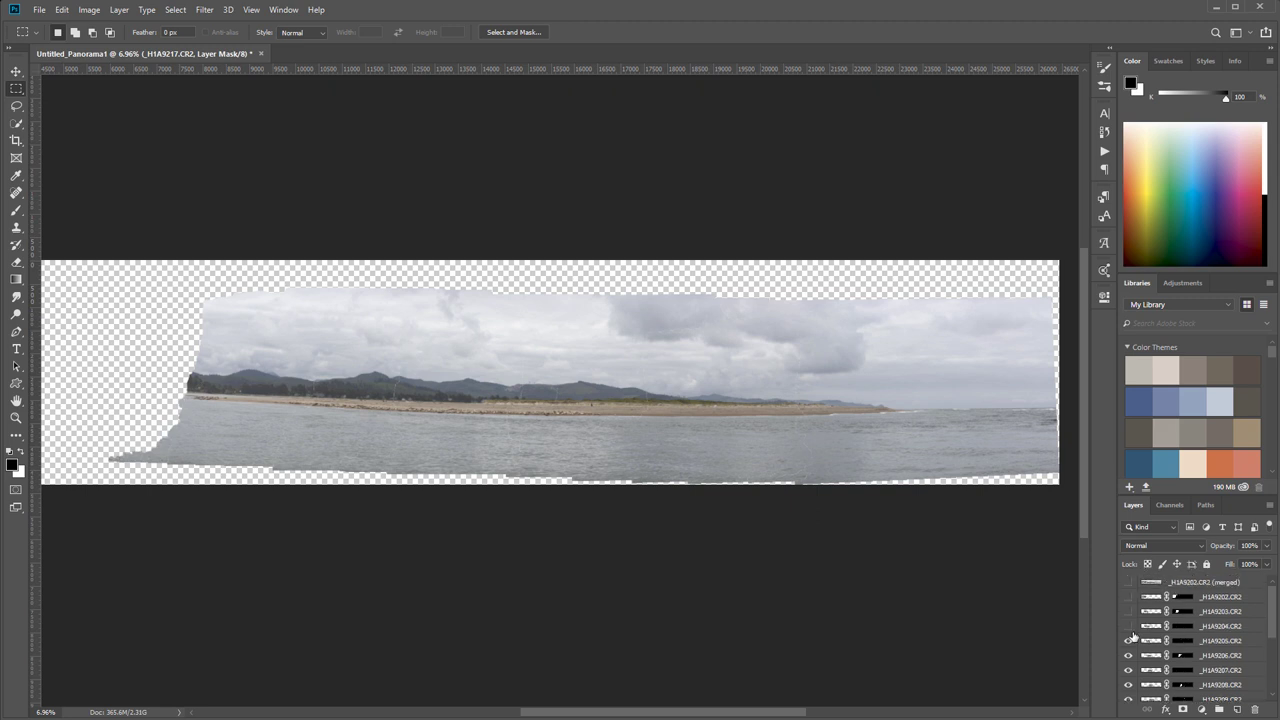
left_click(1128, 626)
left_click(1128, 611)
left_click(1128, 596)
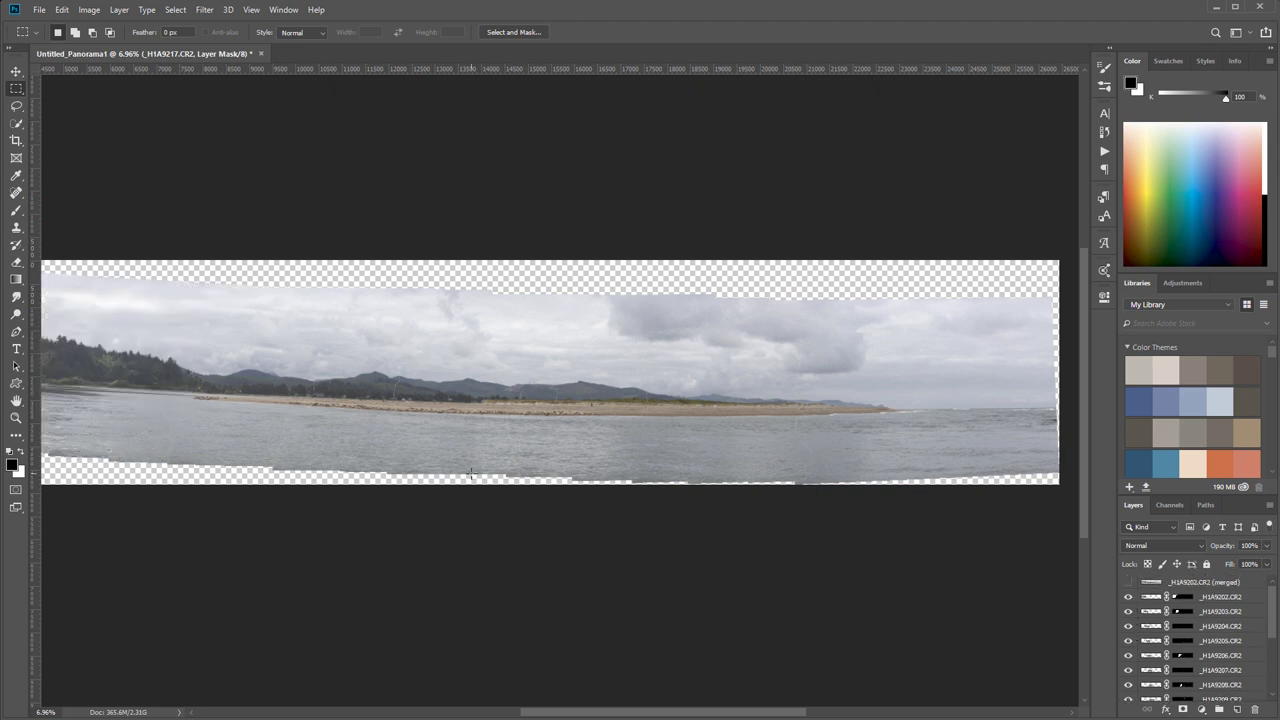
left_click_drag(313, 458, 571, 510)
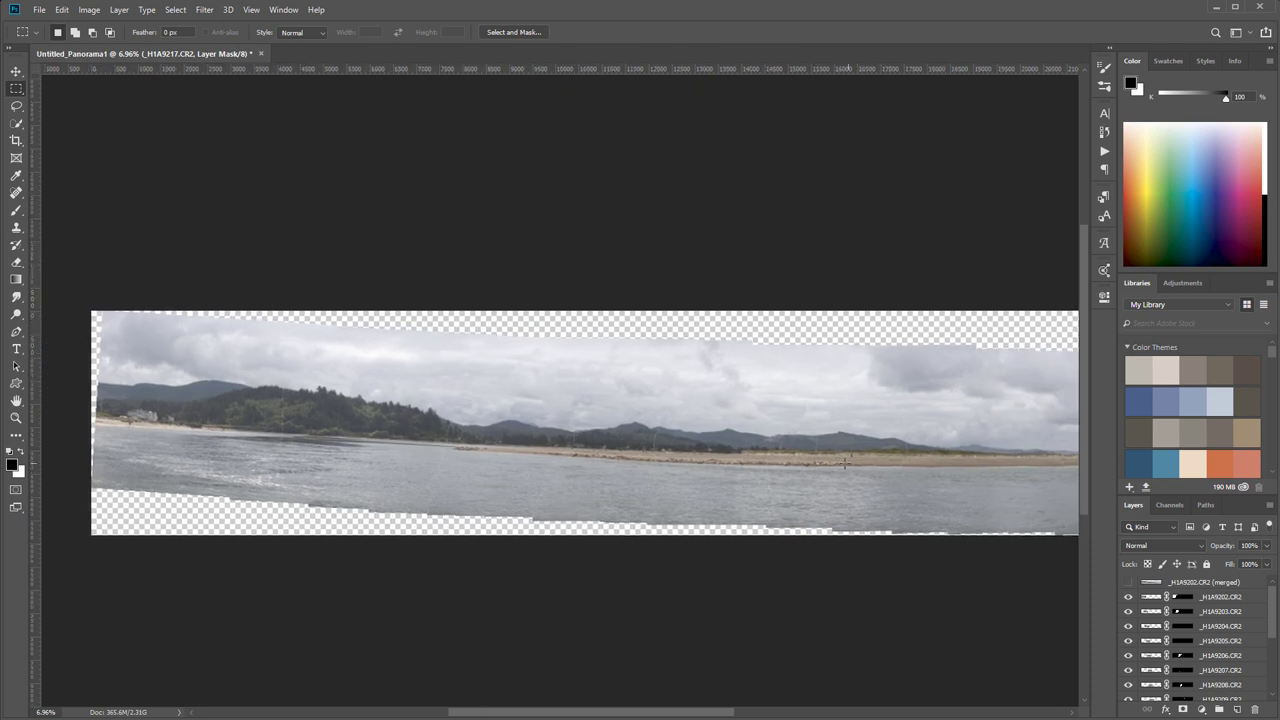
- Show the gap-filled merged layer and duplicate it as '_H1A9202.CR2 (merged) copy'
scroll(786, 458, "down", 1)
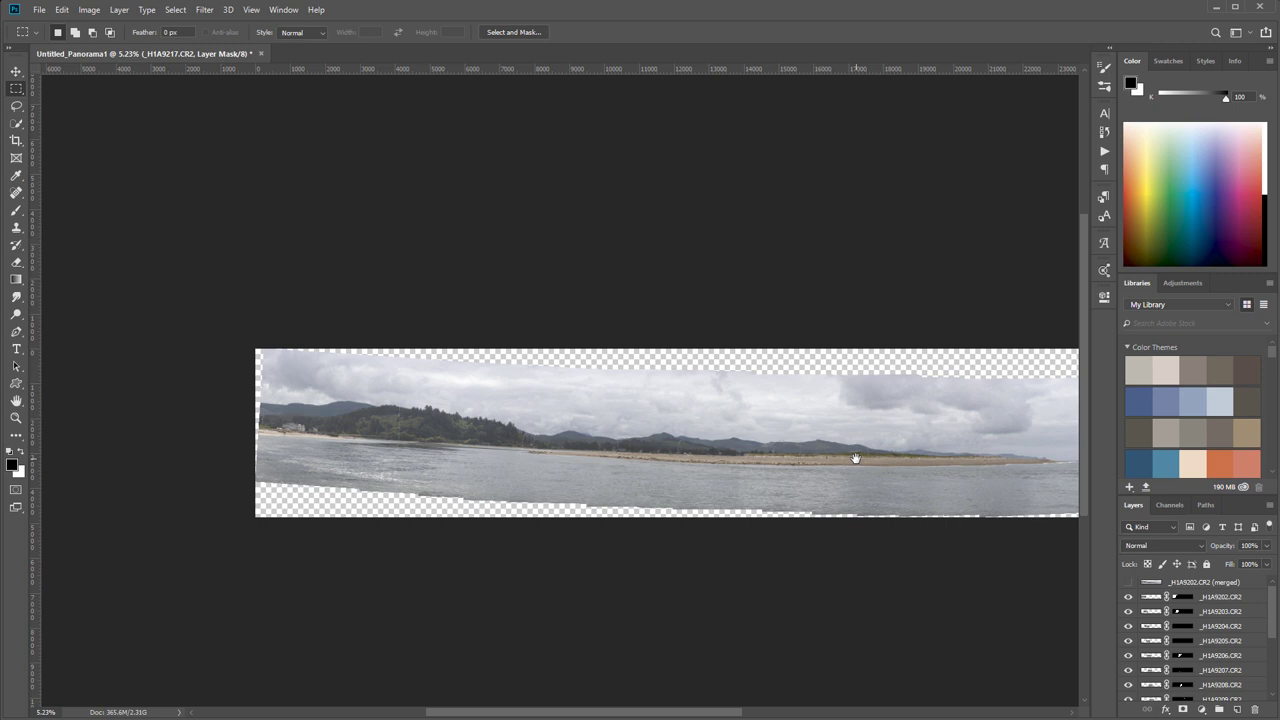
left_click_drag(855, 458, 694, 451)
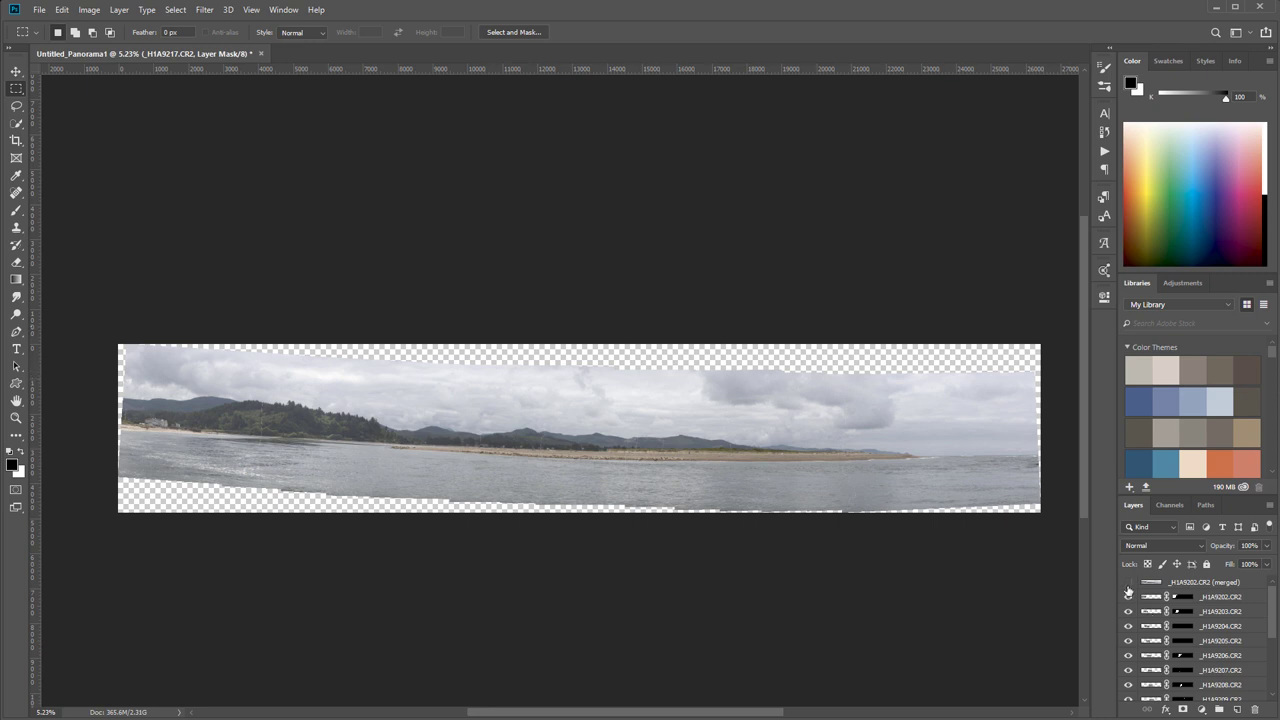
left_click(1128, 582)
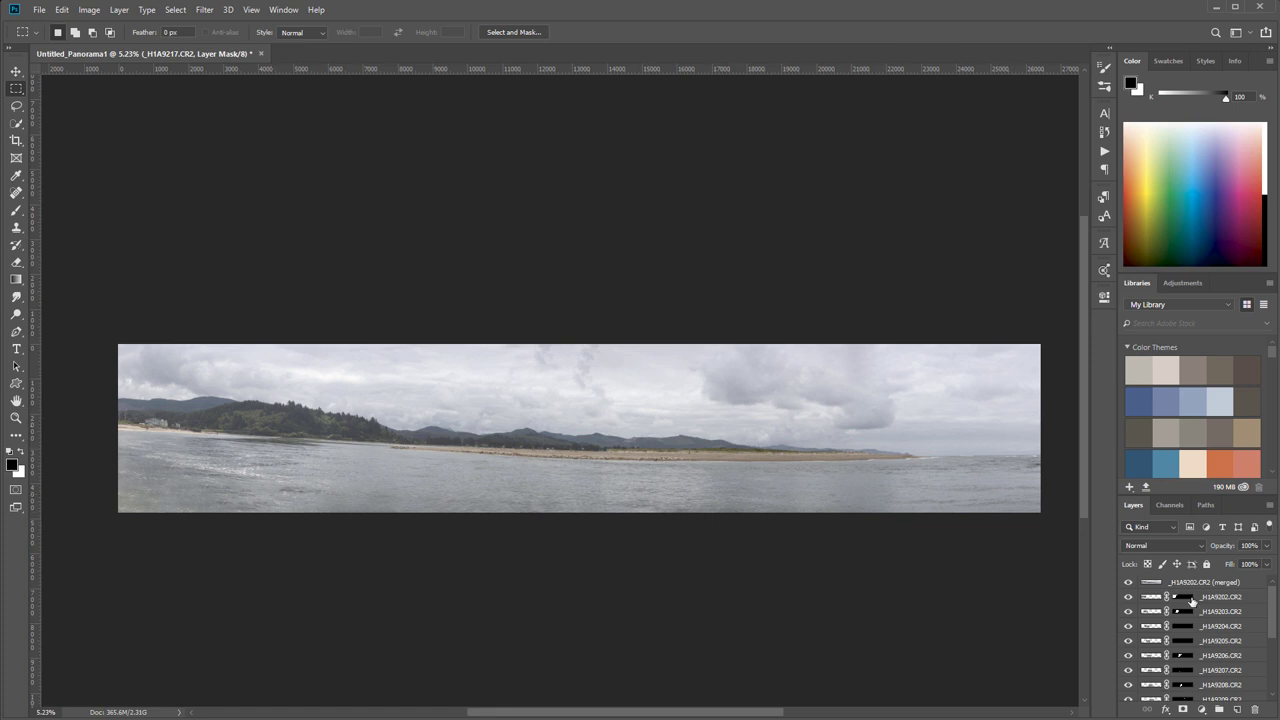
left_click_drag(1226, 590, 1231, 714)
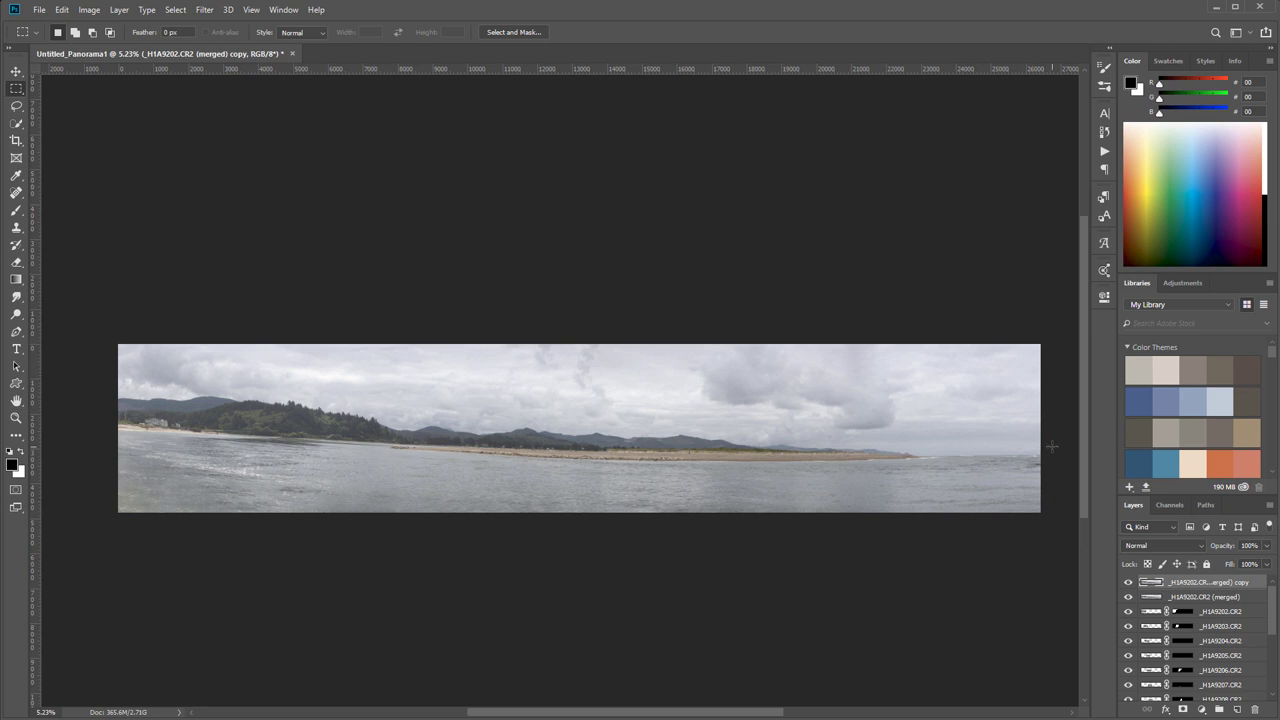
- Place a horizontal guide on the horizon and warp the merged copy so the horizon follows it
left_click_drag(548, 72, 586, 454)
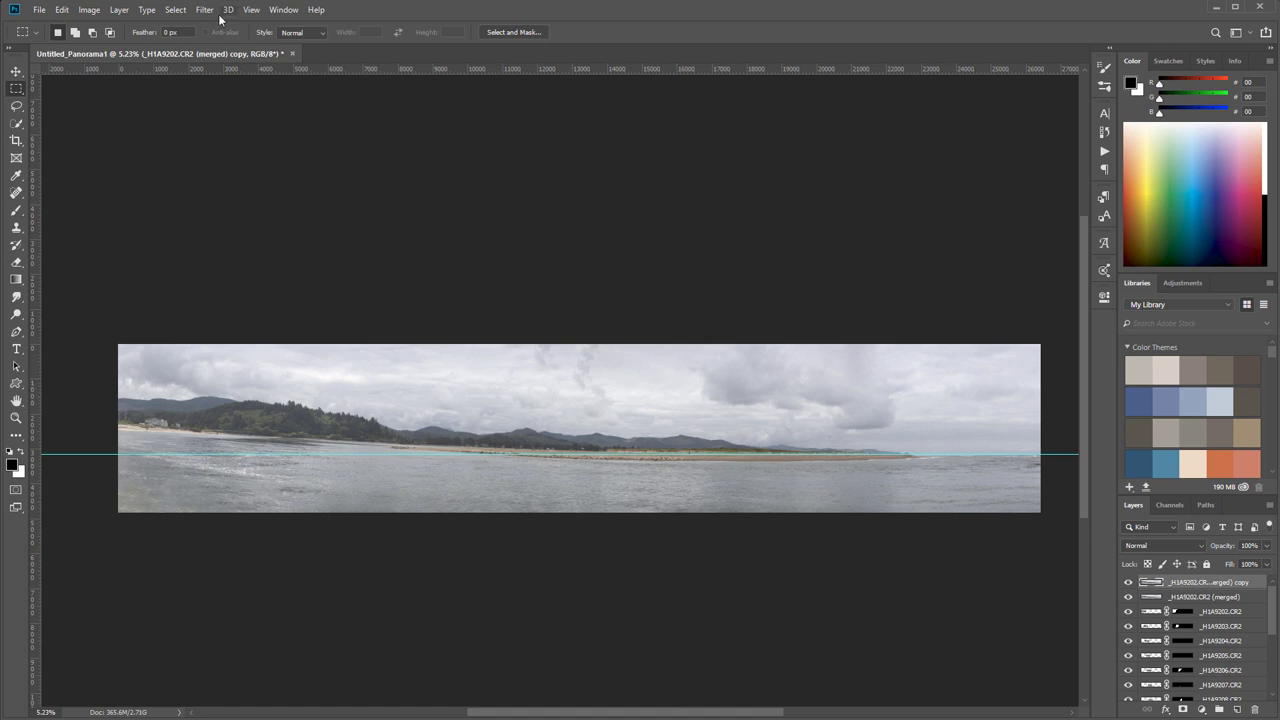
left_click(62, 9)
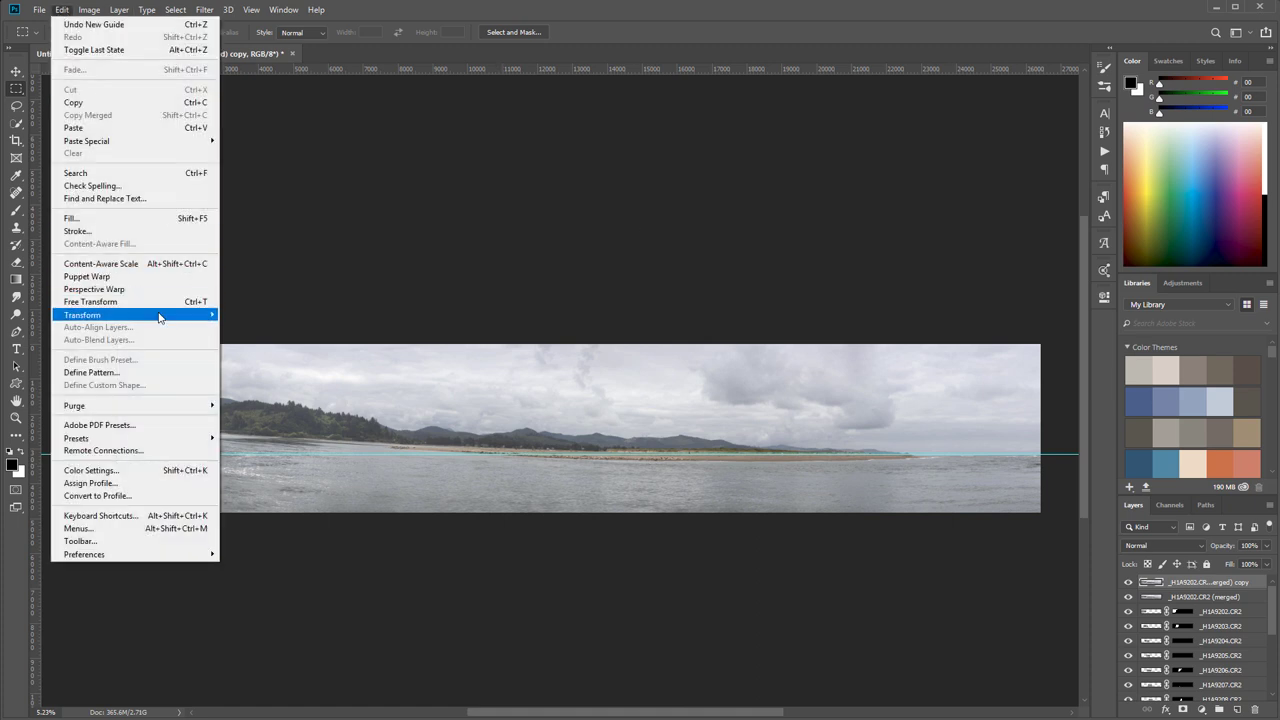
mouse_move(159, 317)
left_click(309, 398)
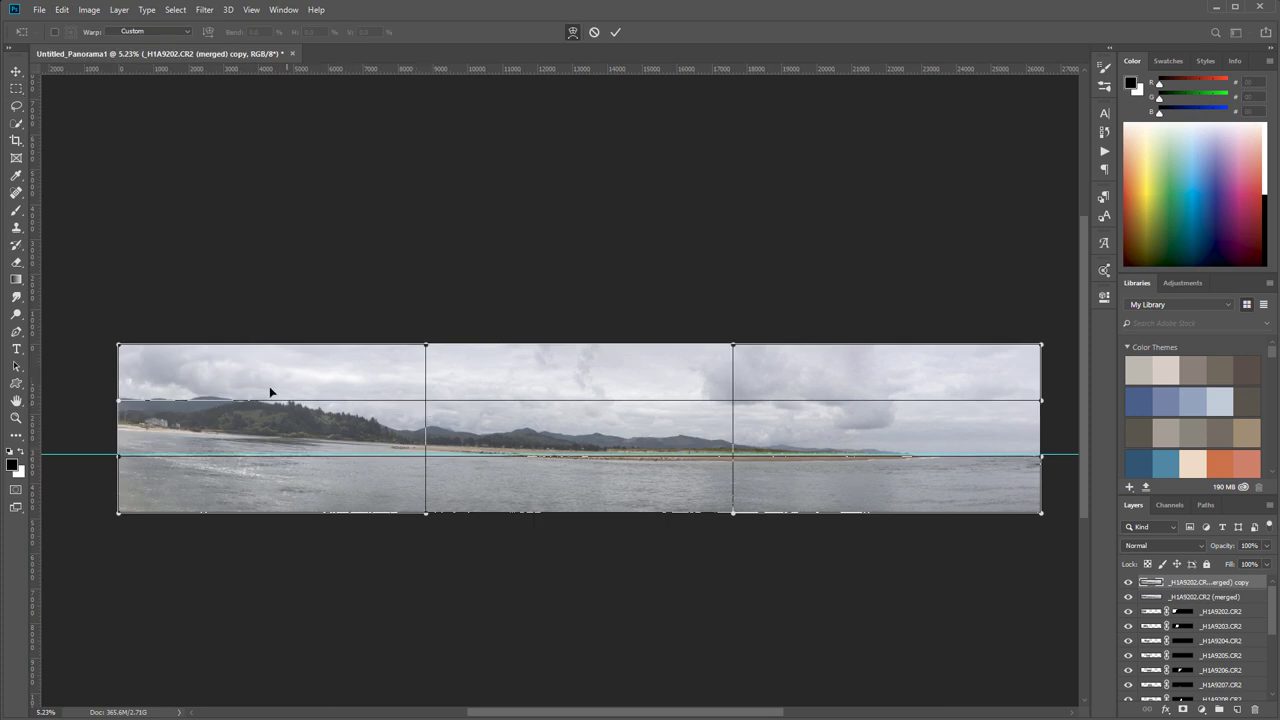
left_click_drag(201, 403, 201, 421)
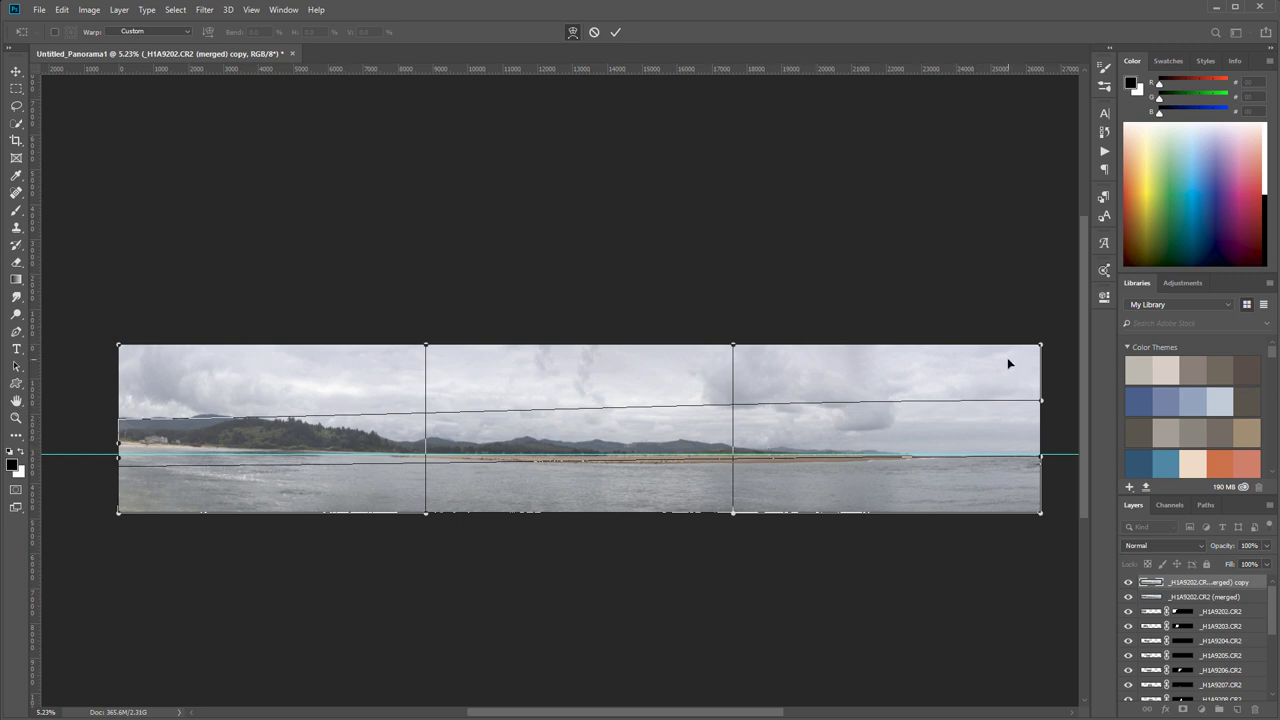
key("Return")
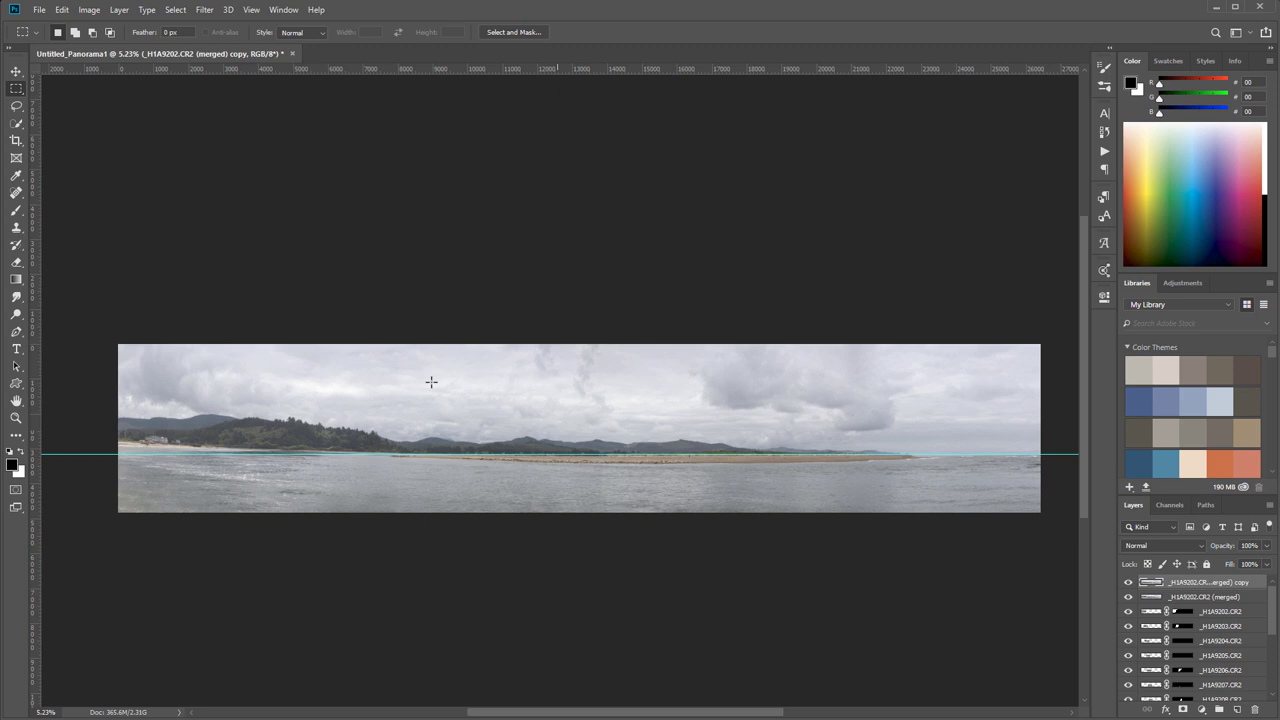
- Remove the horizon guide and toggle the warped copy to compare it with the original
left_click(15, 72)
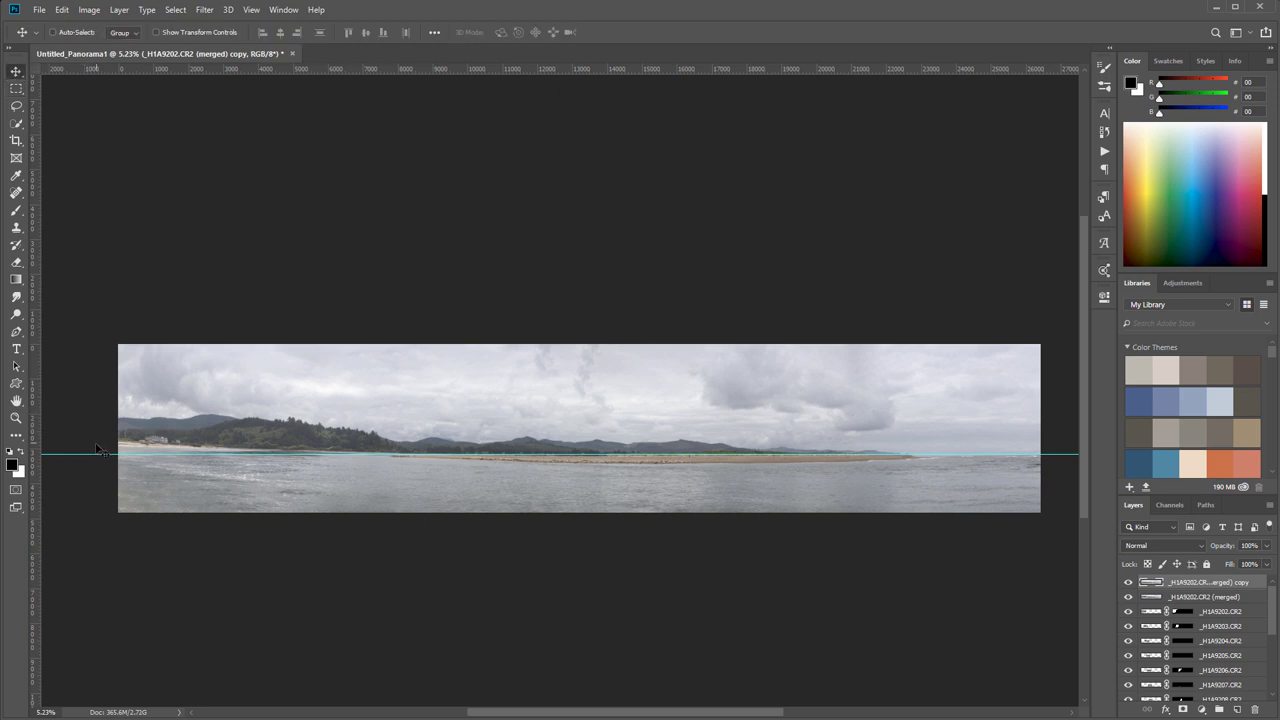
left_click_drag(95, 453, 95, 68)
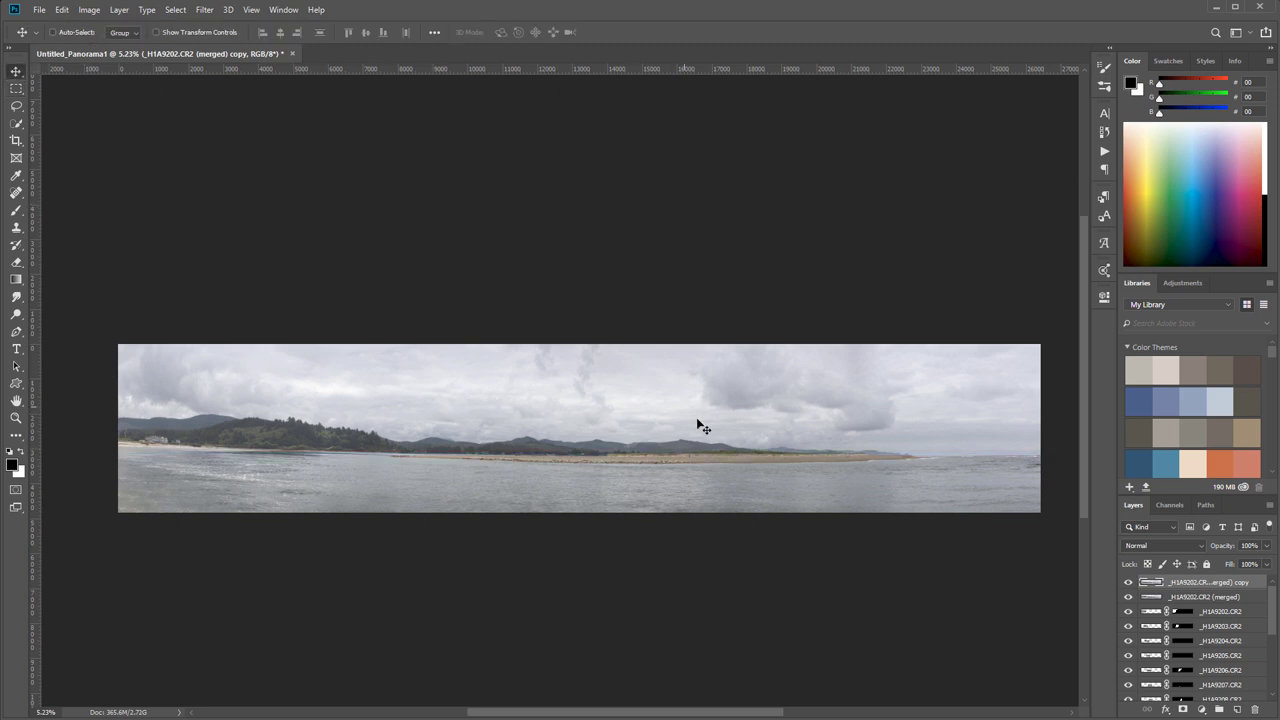
left_click(1128, 582)
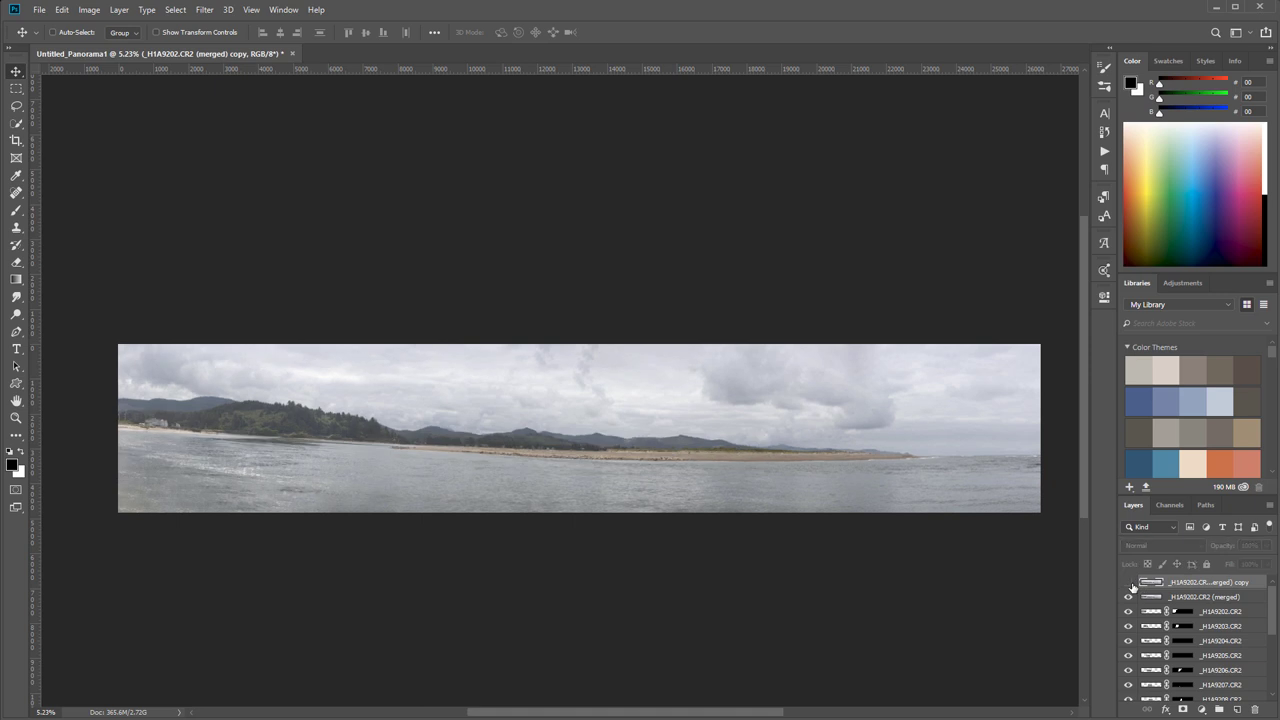
left_click(1128, 582)
left_click(1128, 582)
left_click(1128, 582)
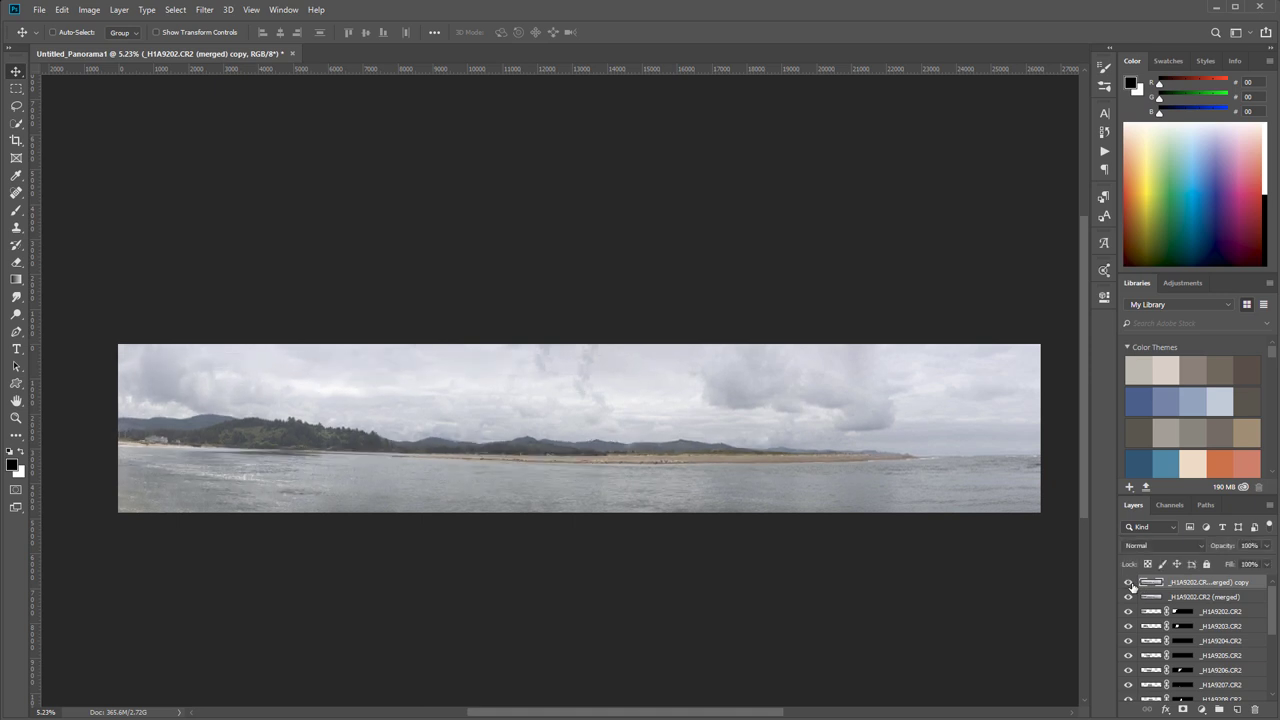
left_click(1128, 582)
left_click(1128, 582)
- Inspect the panorama at 100% across the beach houses, hills and seal colony, then zoom out
double_click(16, 418)
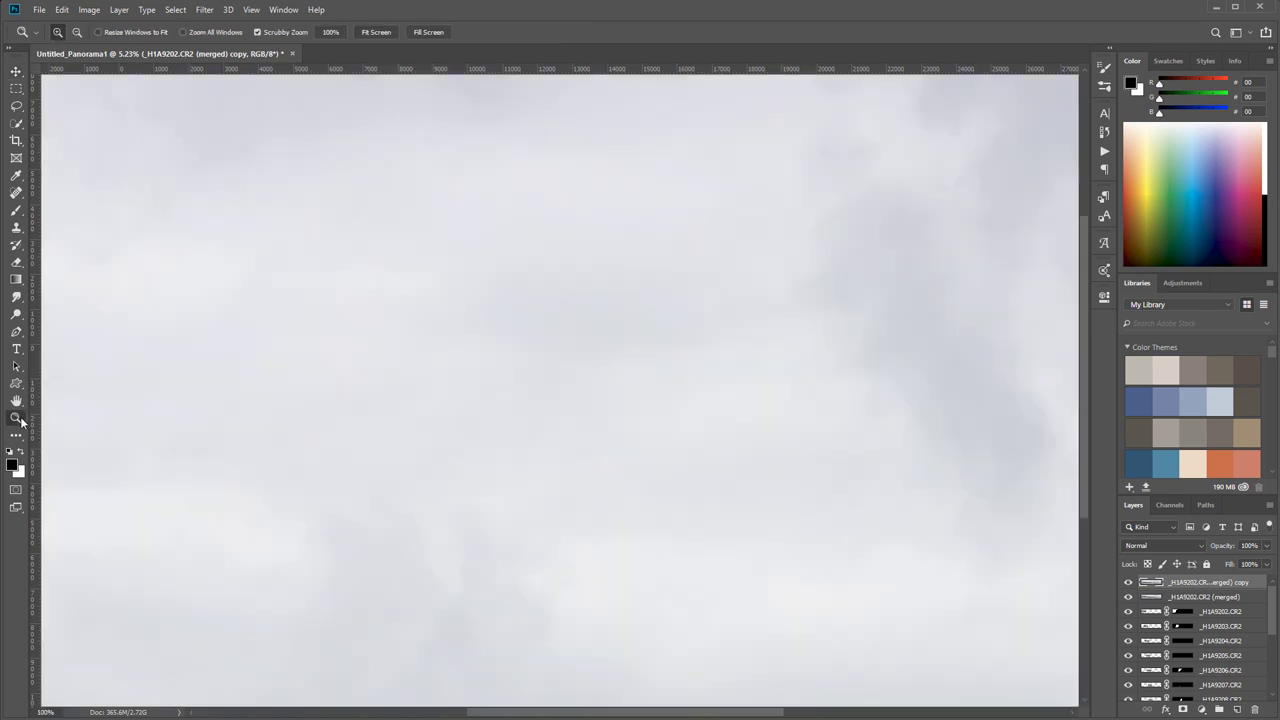
scroll(644, 439, "down", 15)
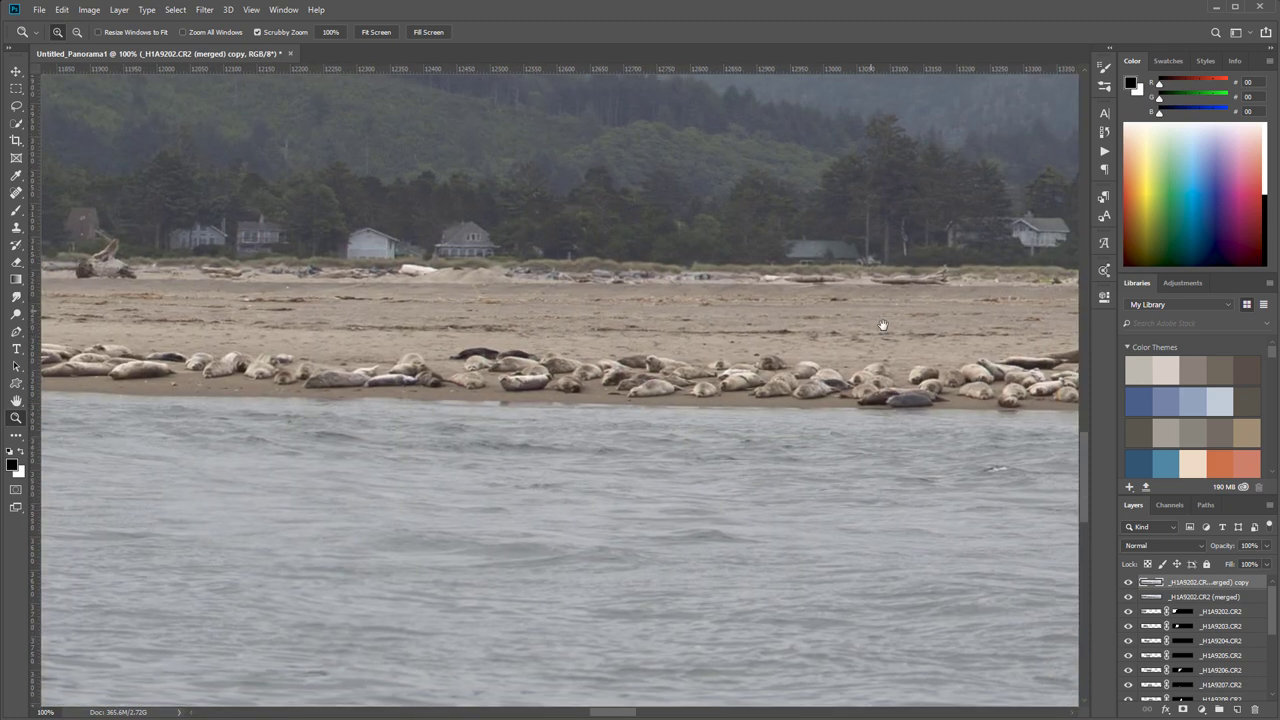
left_click_drag(883, 325, 714, 363)
left_click_drag(371, 366, 666, 397)
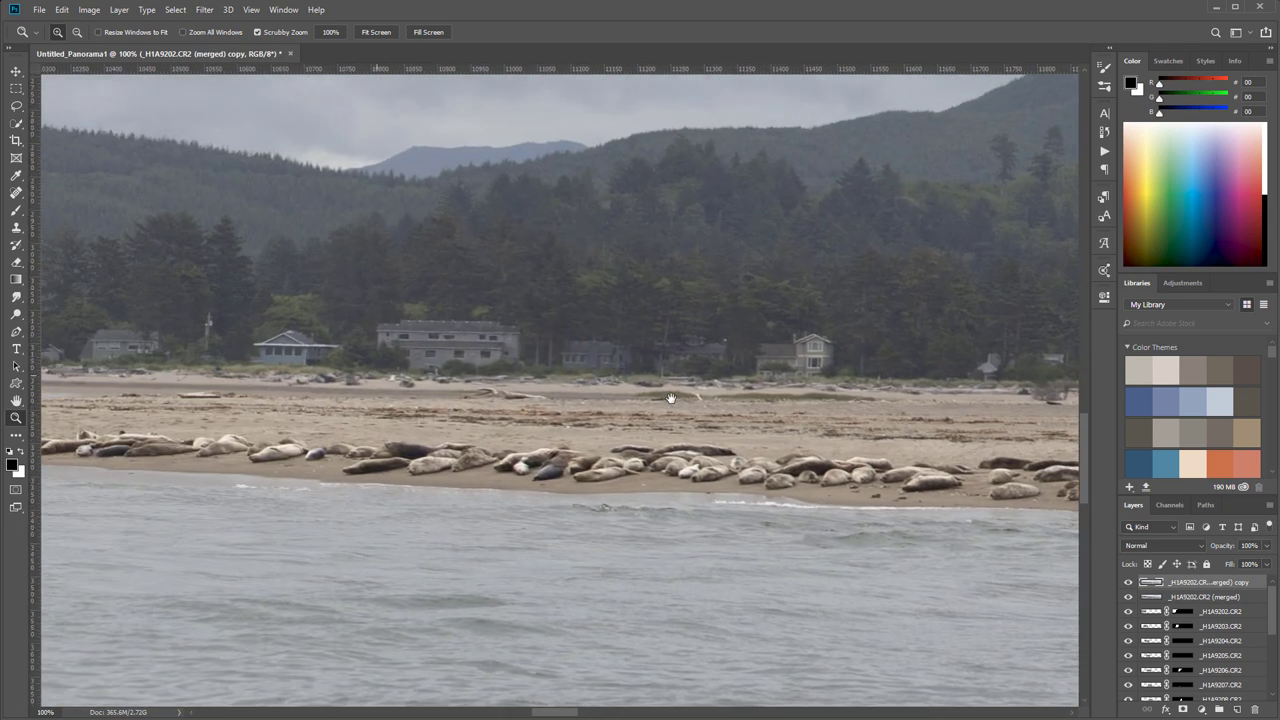
left_click_drag(287, 413, 763, 429)
left_click_drag(400, 425, 920, 434)
left_click_drag(300, 420, 863, 437)
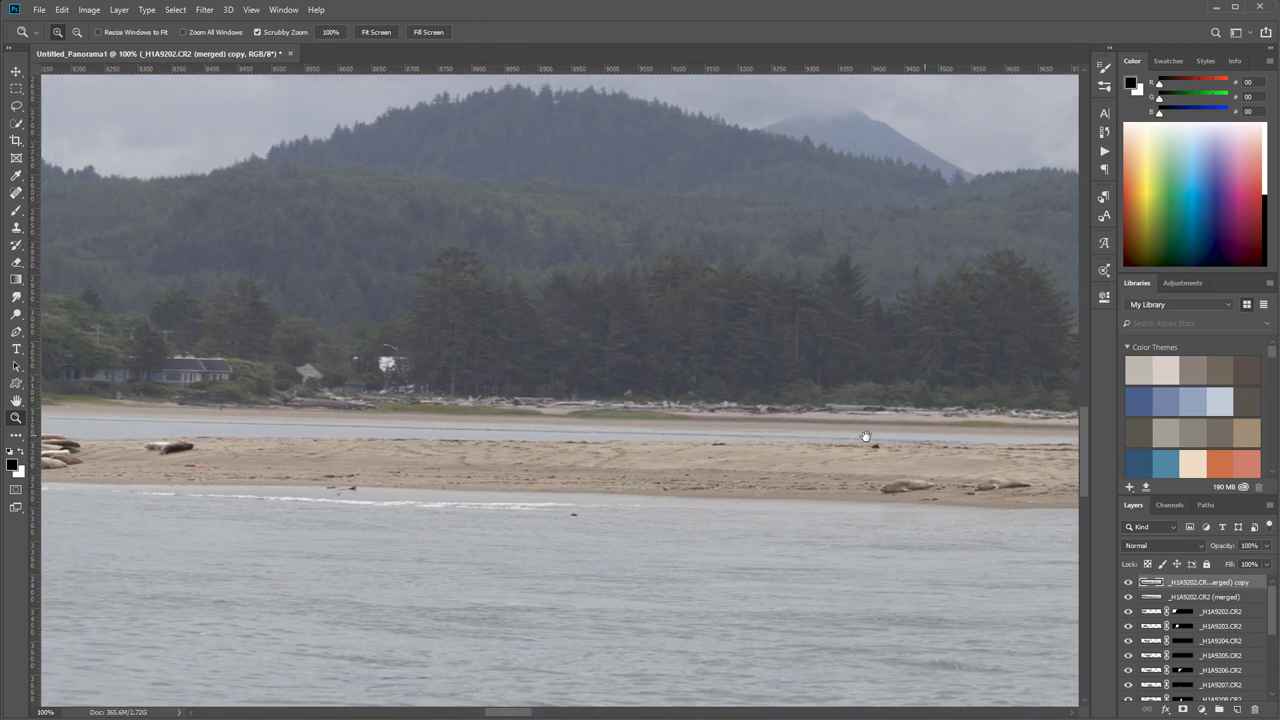
scroll(490, 447, "down", 3)
scroll(569, 433, "down", 3)
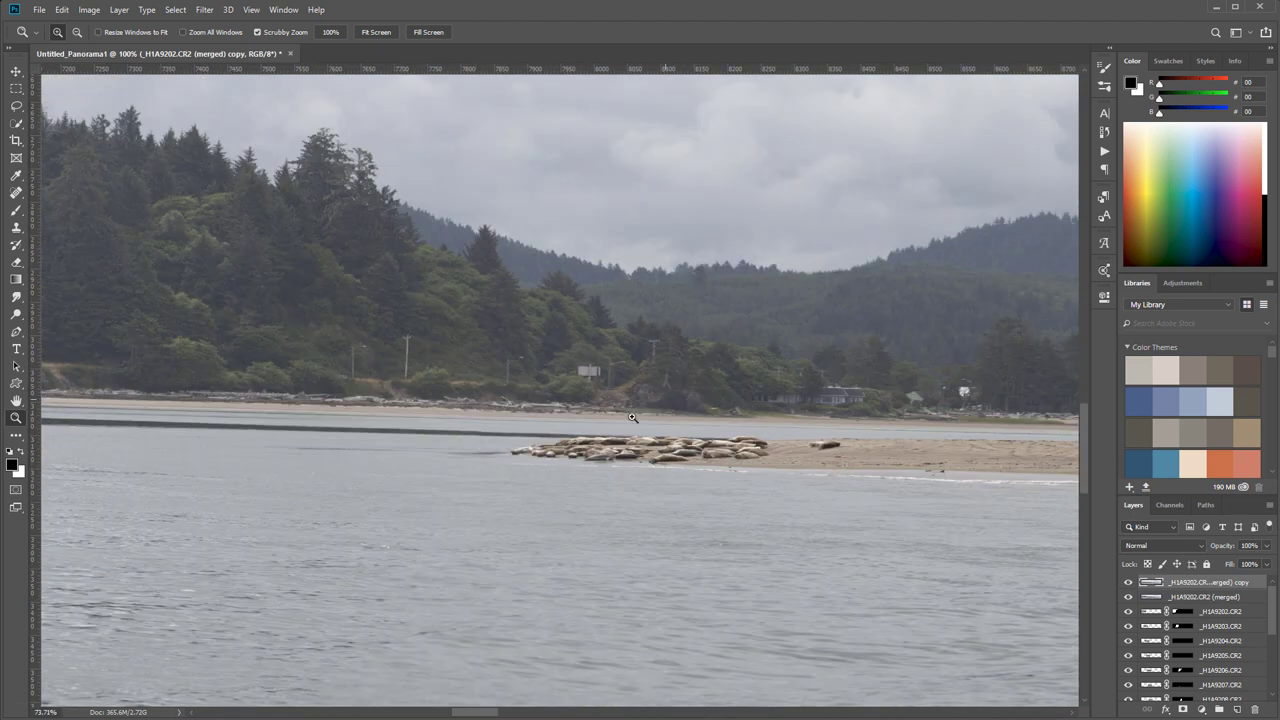
scroll(569, 433, "down", 4)
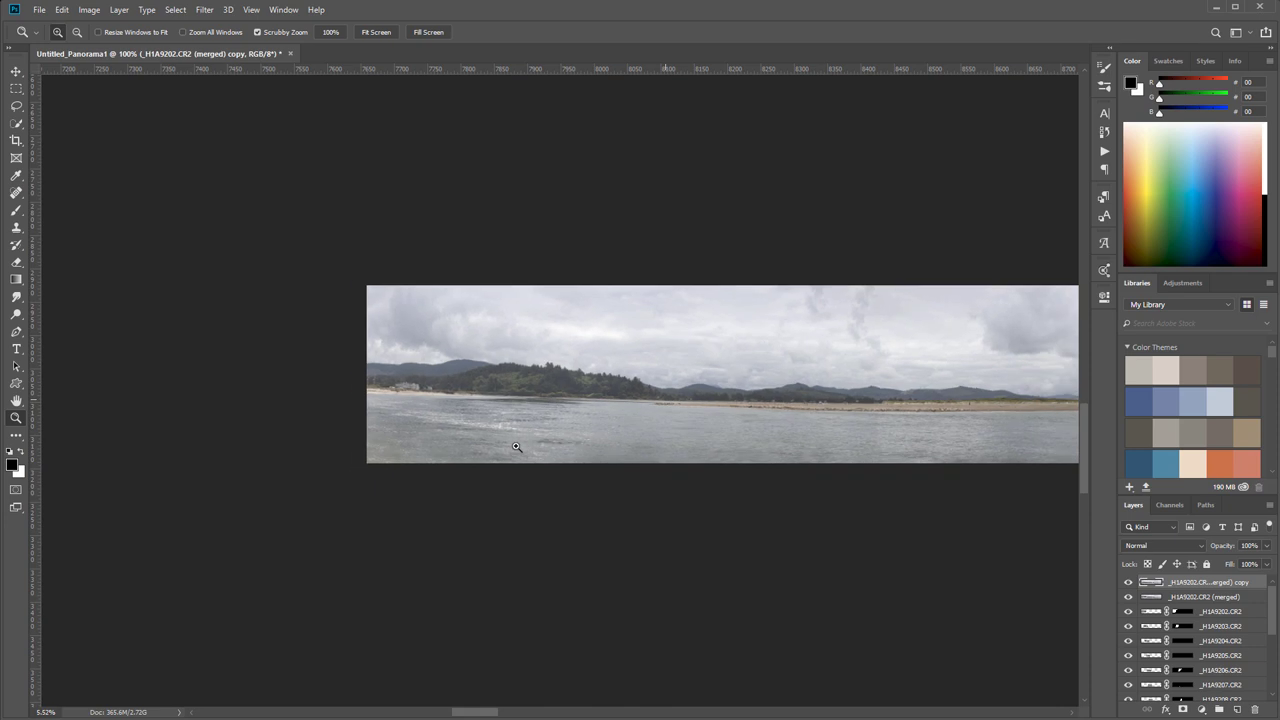
left_click_drag(842, 372, 666, 380)
scroll(666, 380, "down", 2)
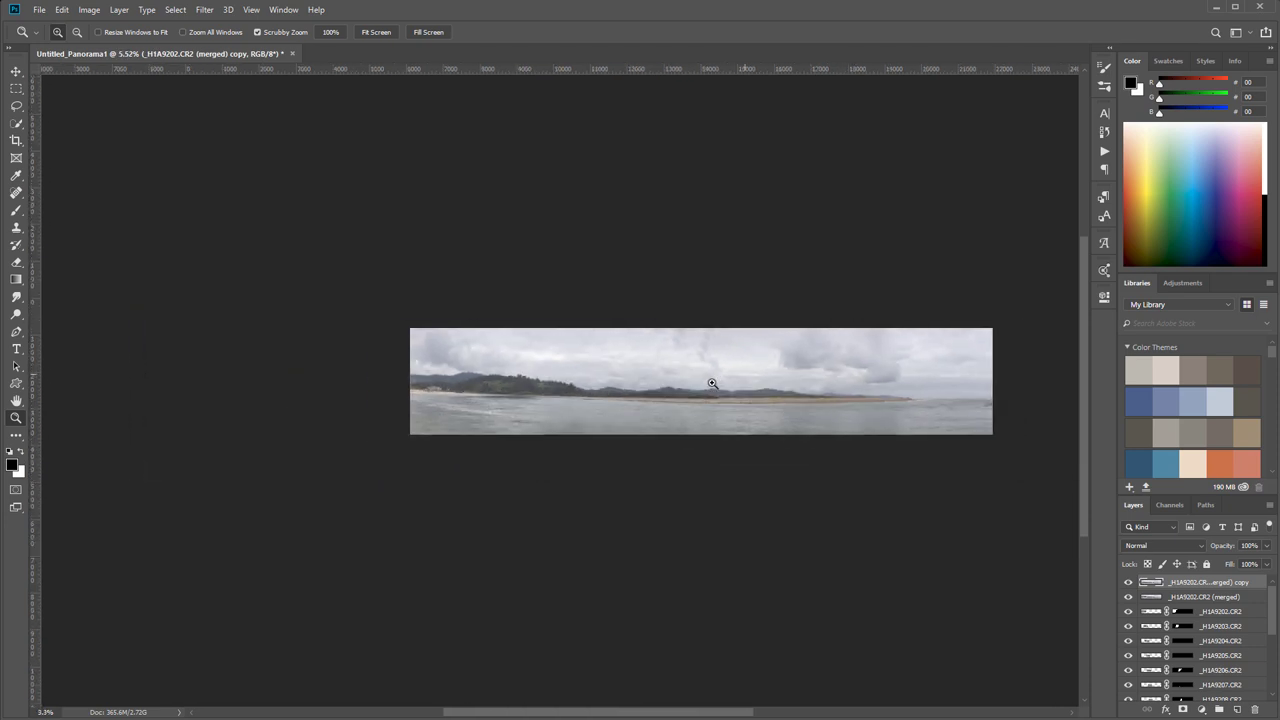
left_click_drag(829, 374, 763, 383)
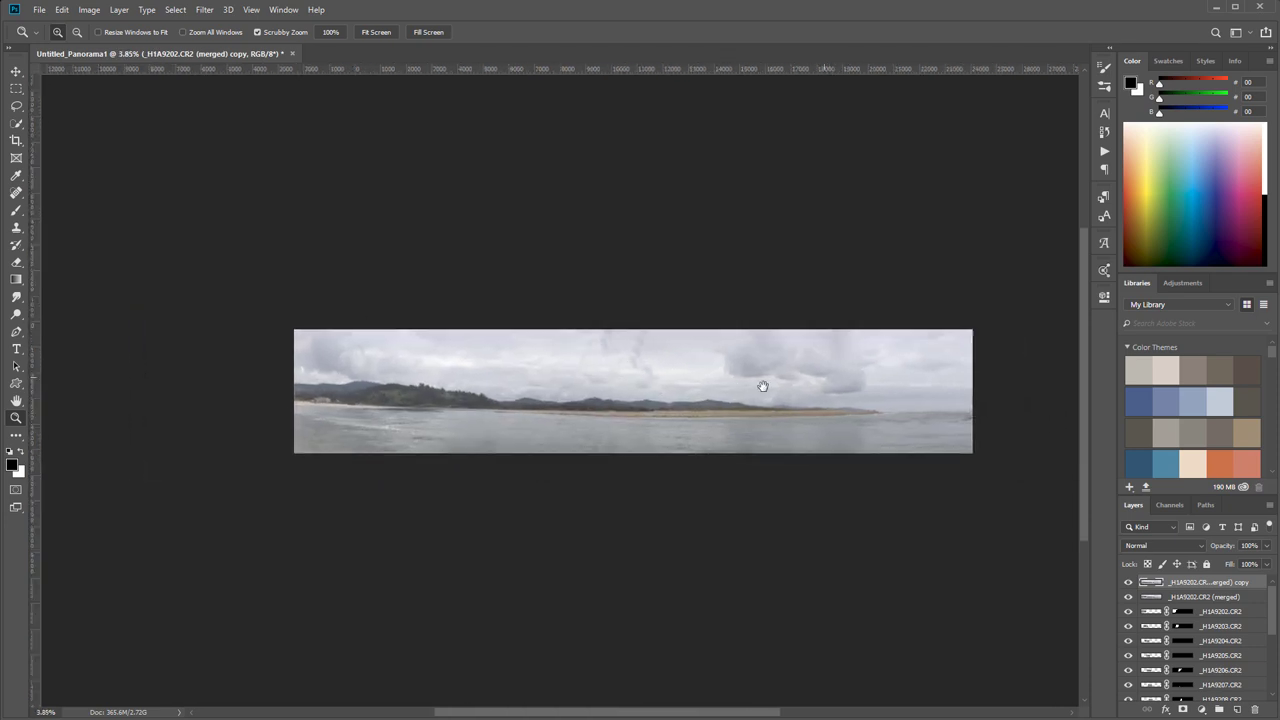
left_click(89, 10)
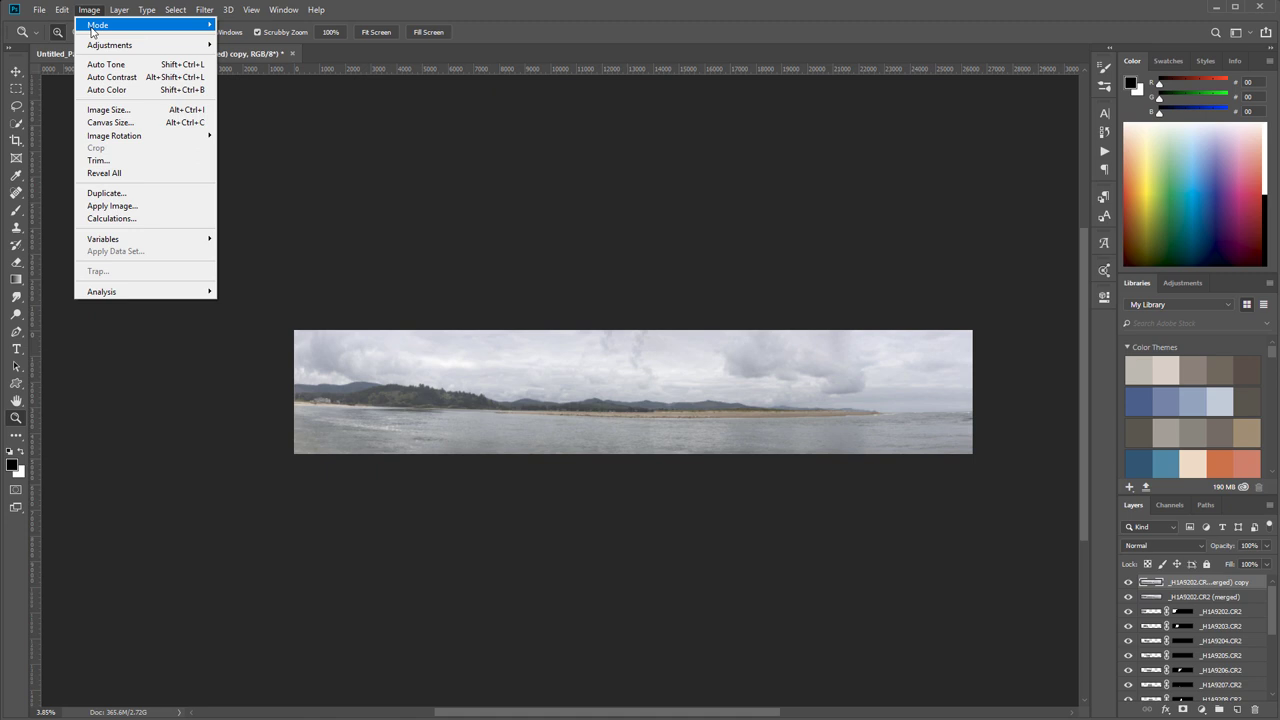
left_click(109, 110)
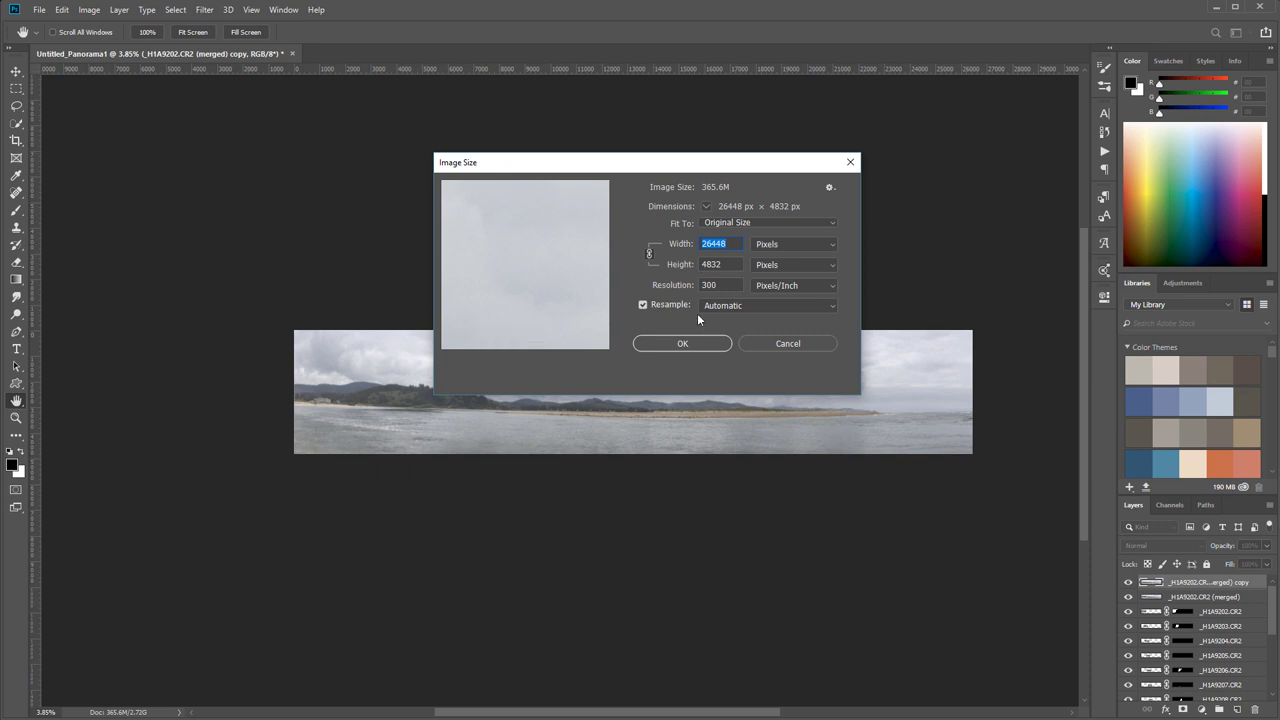
left_click(796, 341)
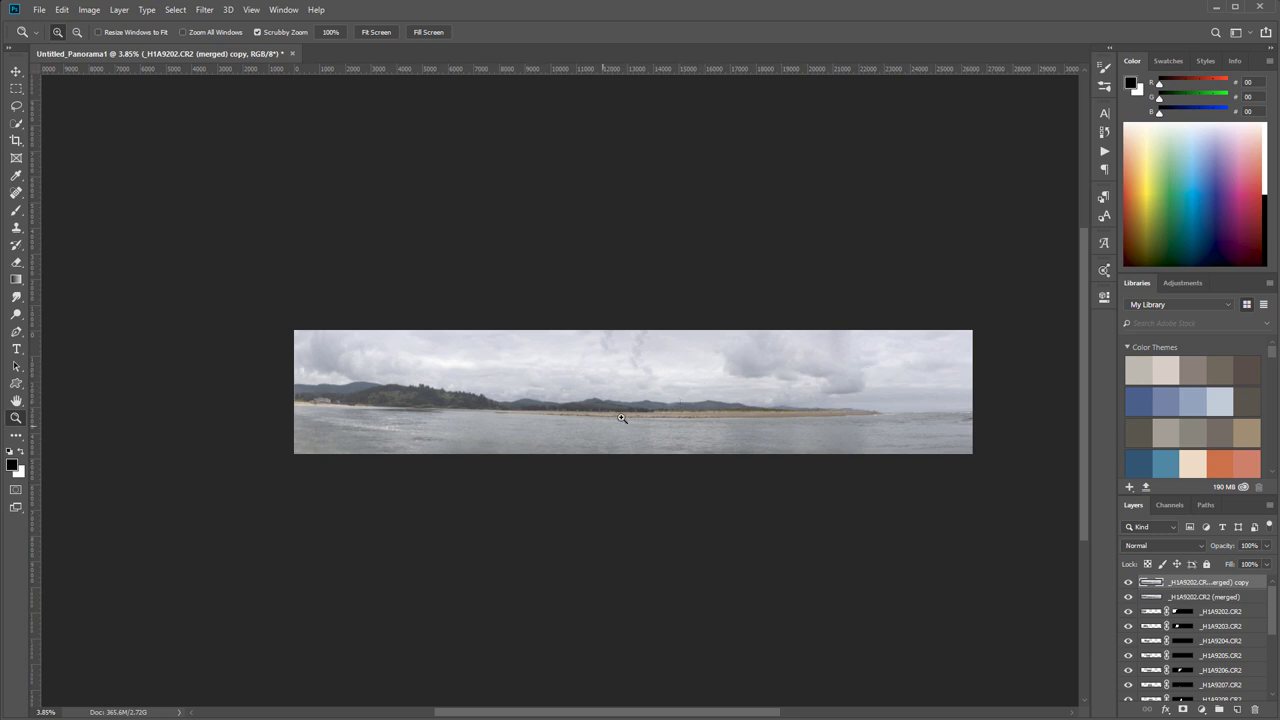
left_click_drag(622, 418, 646, 408)
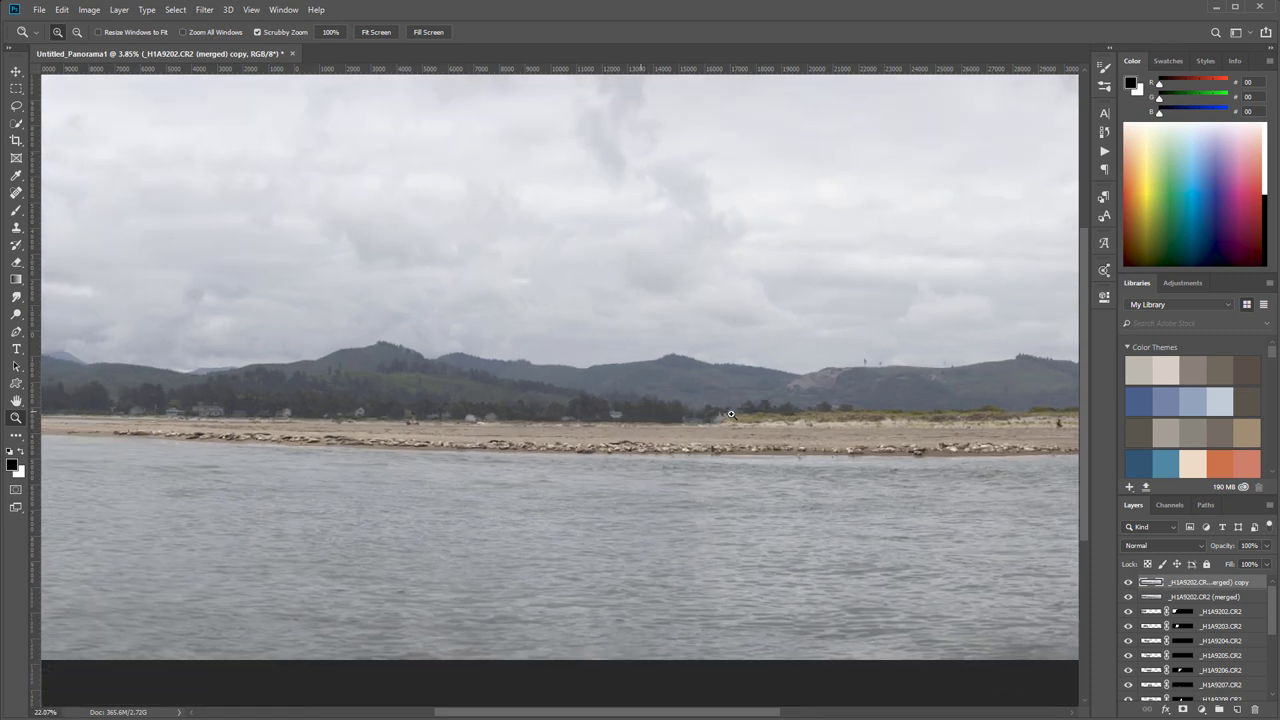